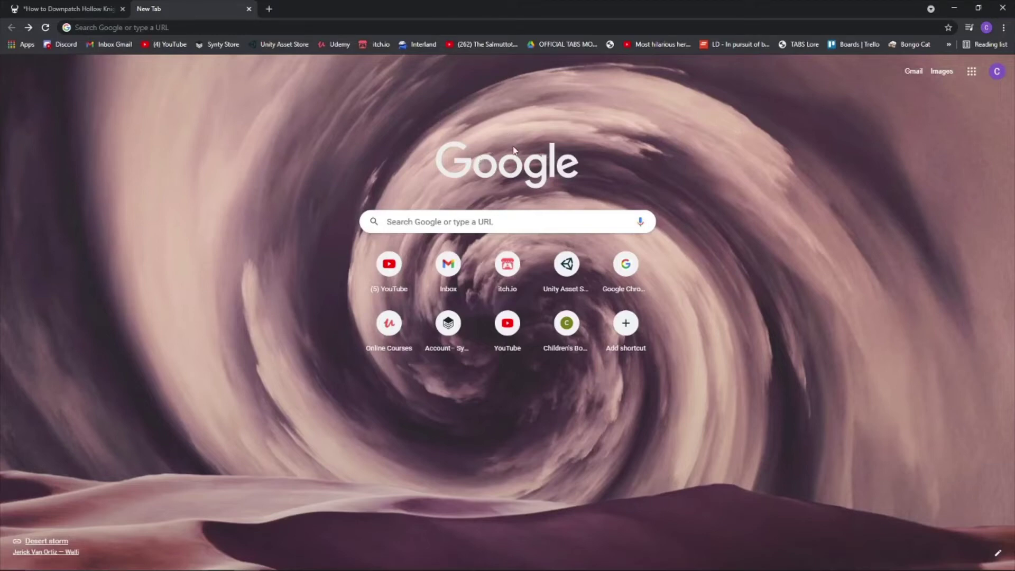
# Step: Go to the speedrun.com website
pyautogui.click(216, 28)
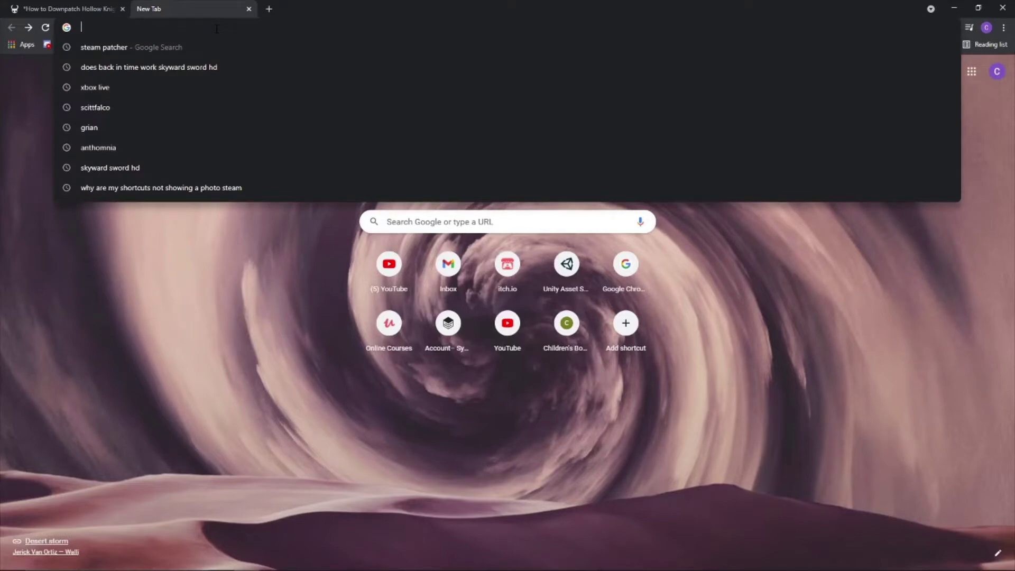
pyautogui.write('sp')
pyautogui.press('BackSpace')
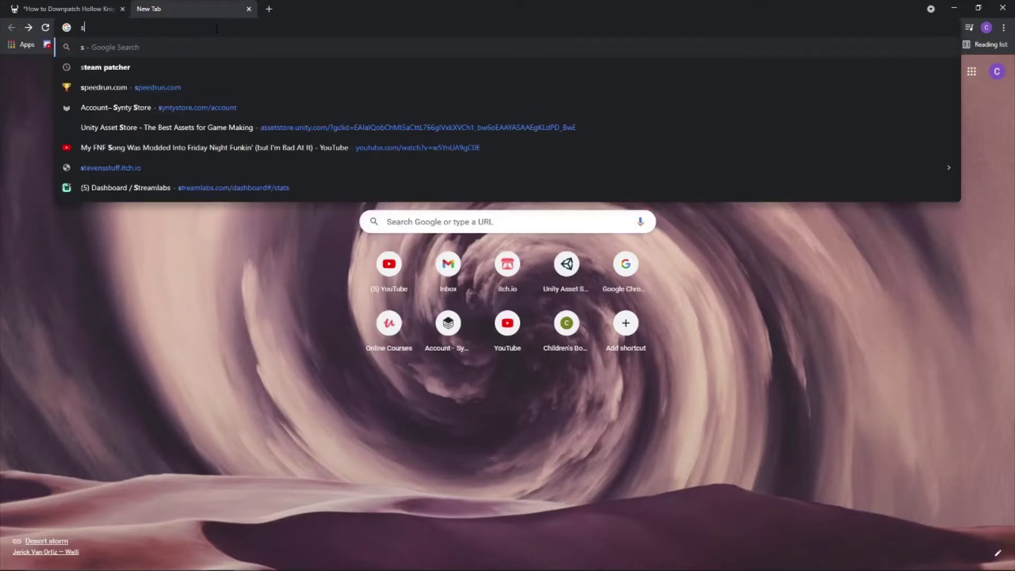
pyautogui.write('peed')
pyautogui.press('Return')
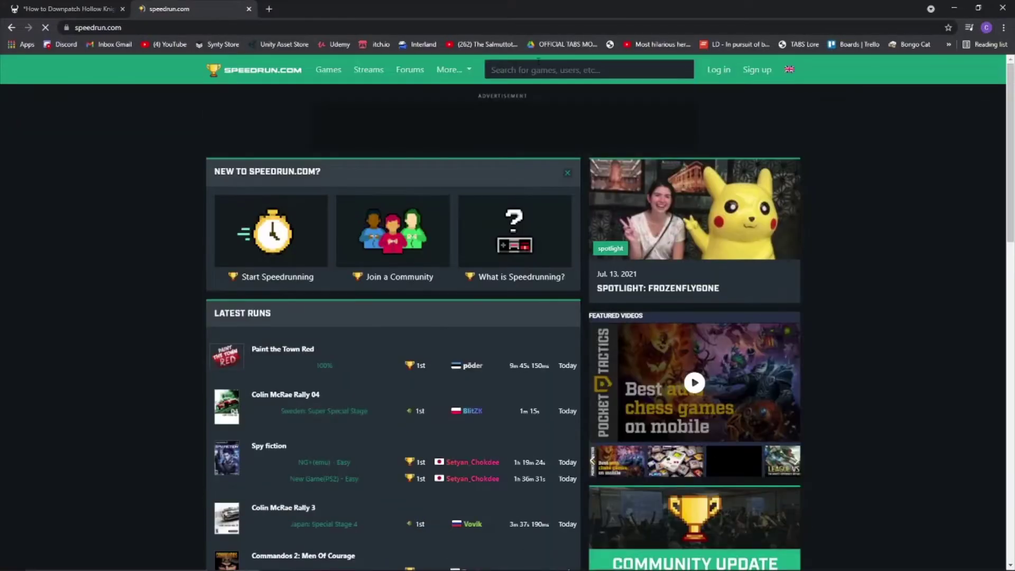
# Step: Search speedrun.com for "Hollow" and open the Hollow Knight game page
pyautogui.click(540, 66)
pyautogui.write('Hollow')
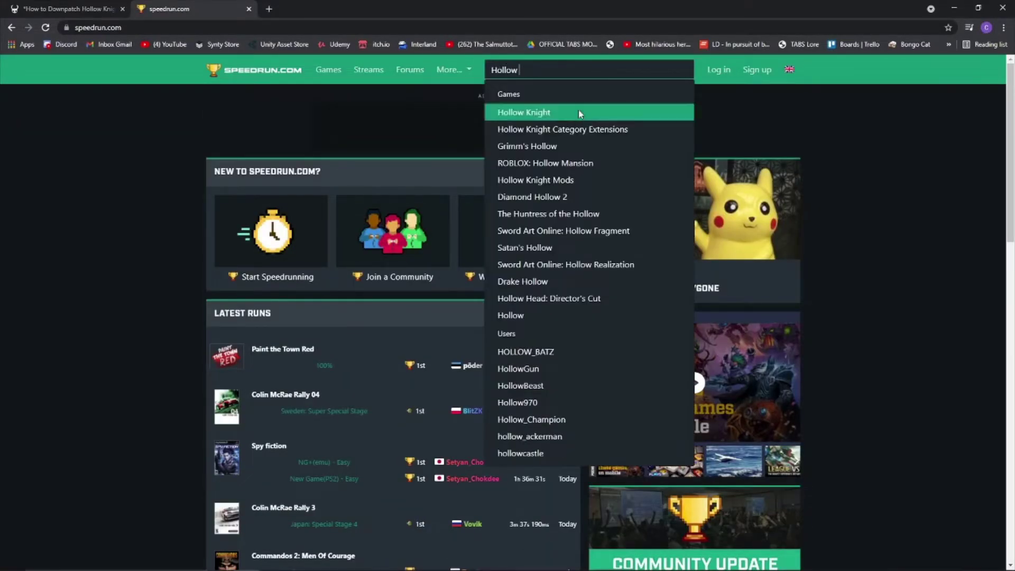
pyautogui.click(578, 112)
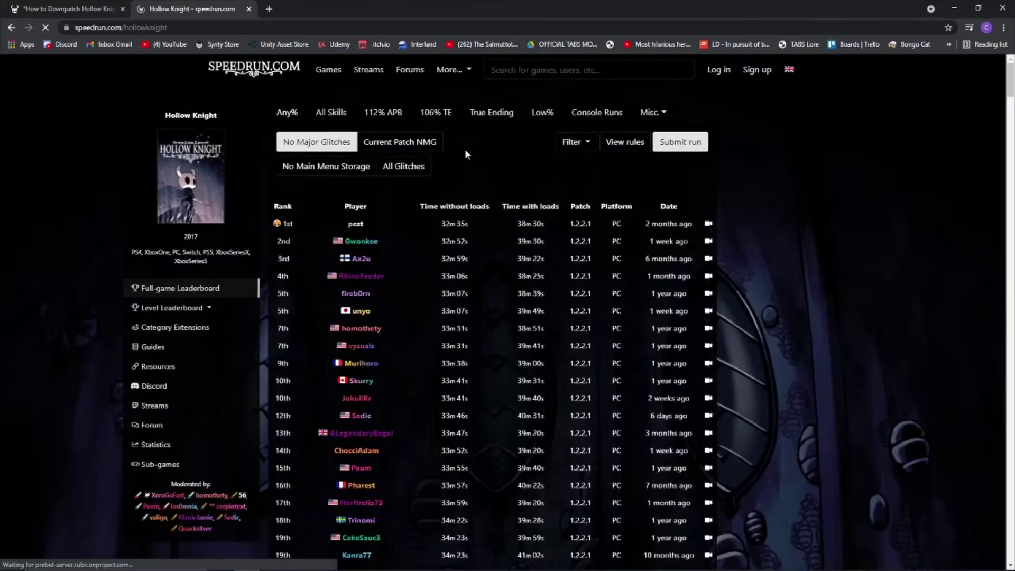
# Step: Open the "How to Downpatch Hollow Knight (Updated)" guide from the game's guides
pyautogui.scroll(-3, 169, 370)
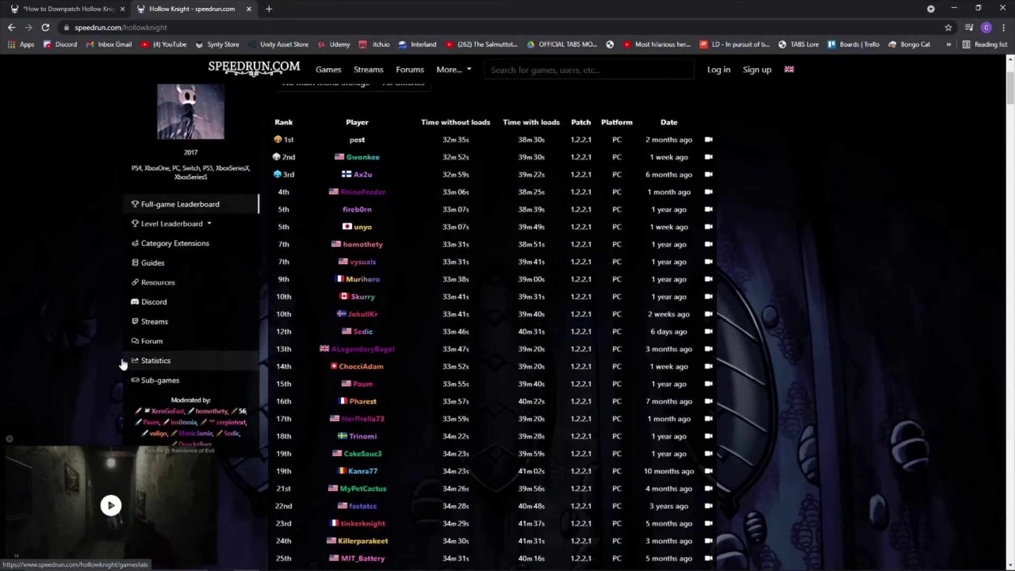
pyautogui.click(175, 268)
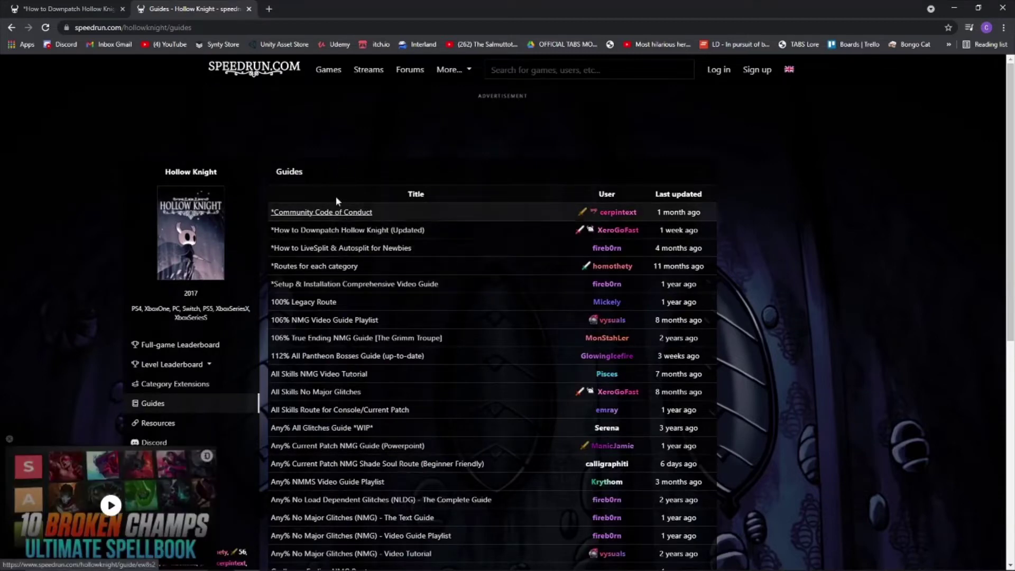
pyautogui.click(357, 231)
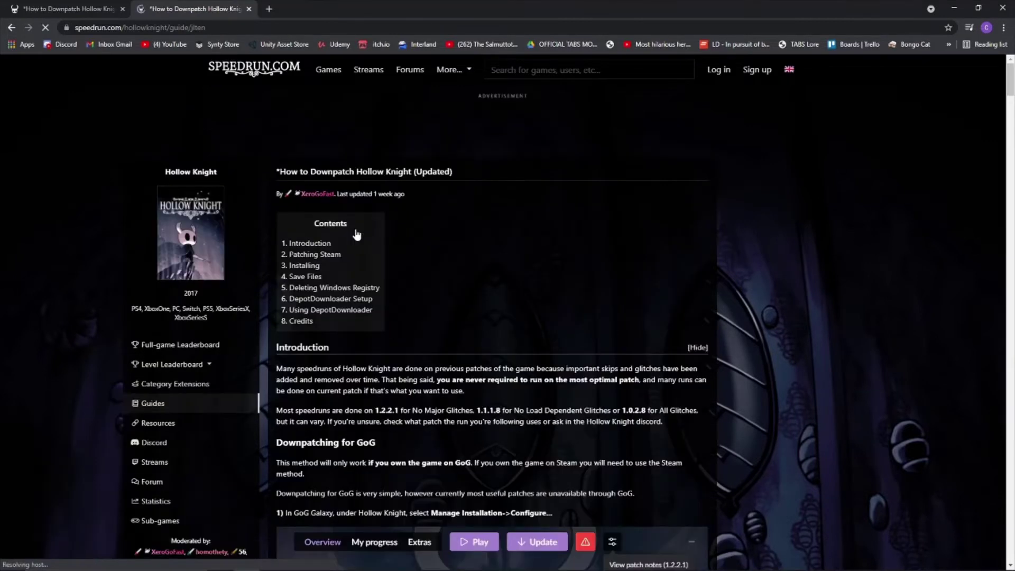
# Step: Run the SteamDepotDownpatcher executable from the guide's Patching Steam section, bypassing the SmartScreen block, and close its console window
pyautogui.scroll(-4, 742, 245)
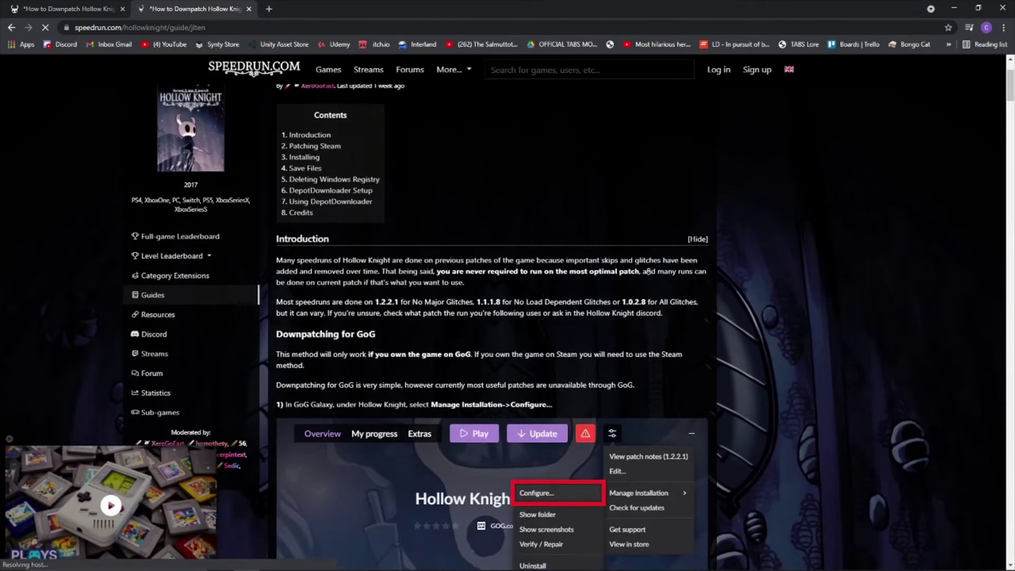
pyautogui.scroll(-12, 753, 312)
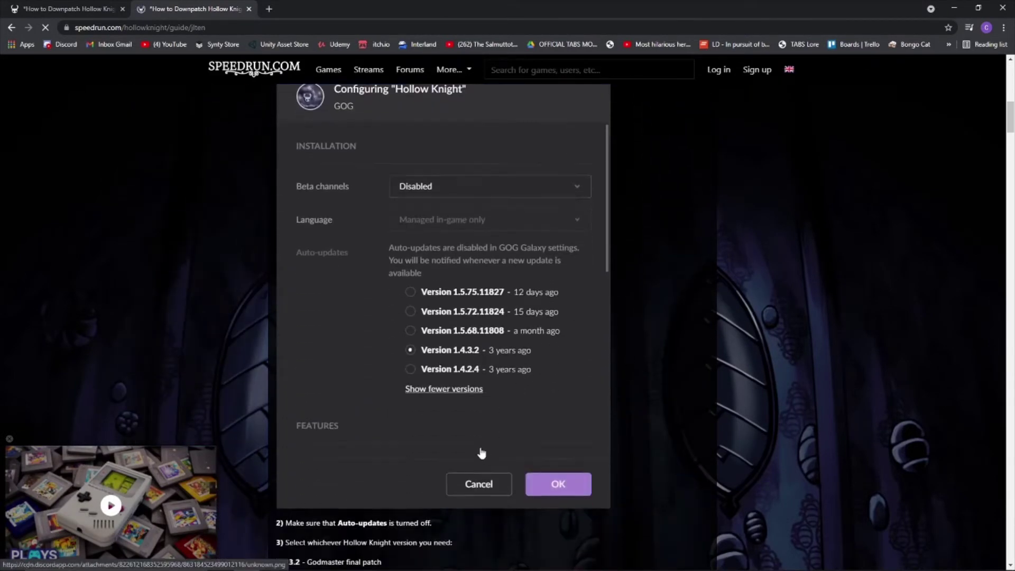
pyautogui.scroll(-1, 421, 393)
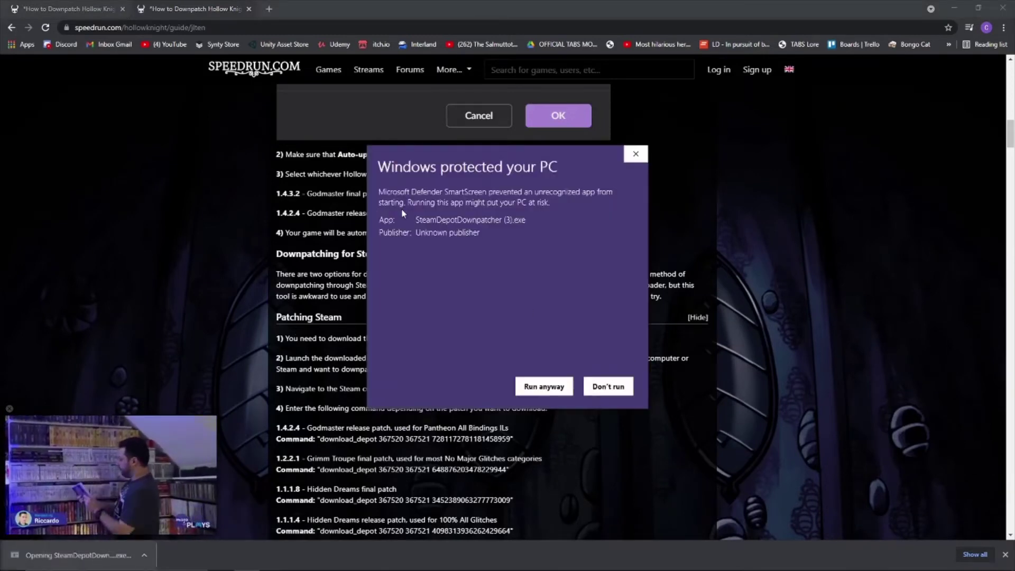
pyautogui.moveTo(559, 167); pyautogui.dragTo(376, 167)
pyautogui.click(566, 258)
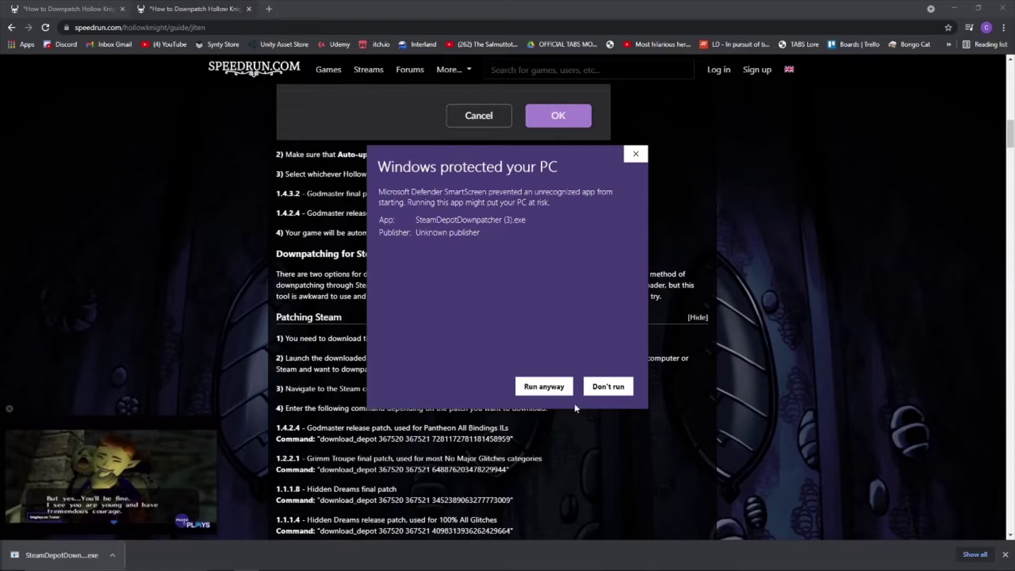
pyautogui.click(544, 386)
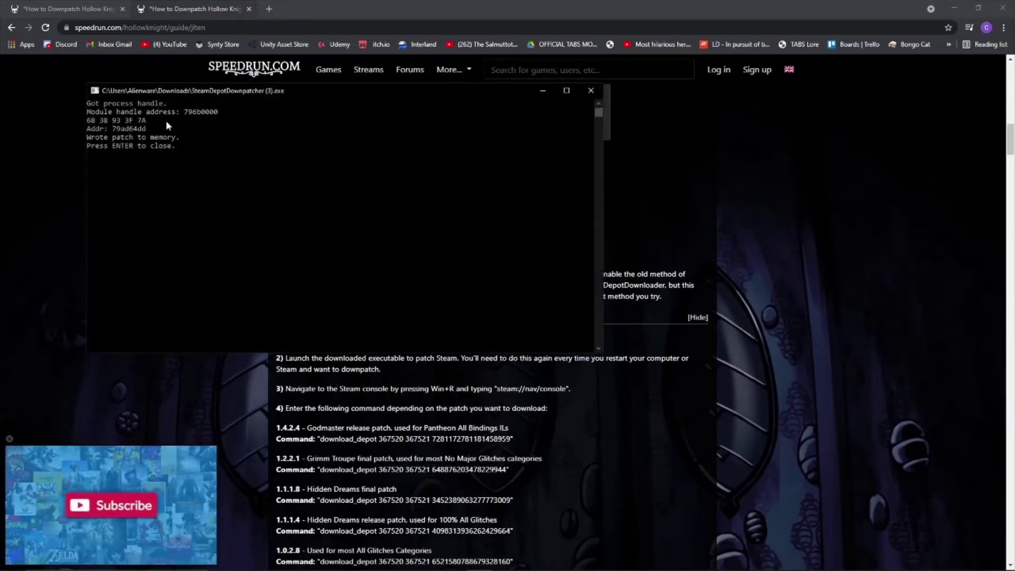
pyautogui.scroll(-1, 165, 120)
pyautogui.scroll(1, 163, 161)
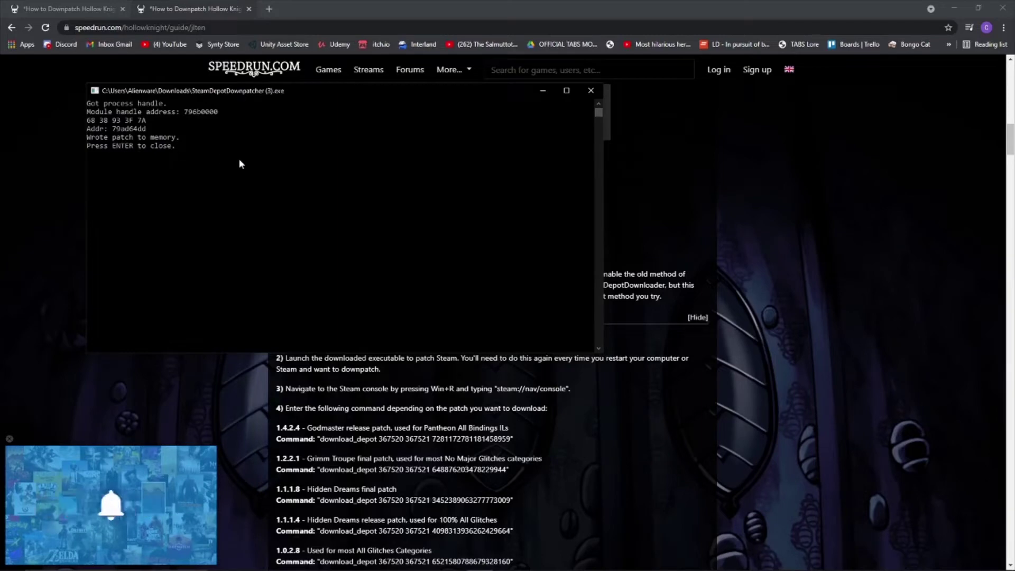
pyautogui.press('Return')
# Step: Launch steam://nav/console through the Windows Run dialog and maximize the Steam console window
pyautogui.scroll(-2, 441, 353)
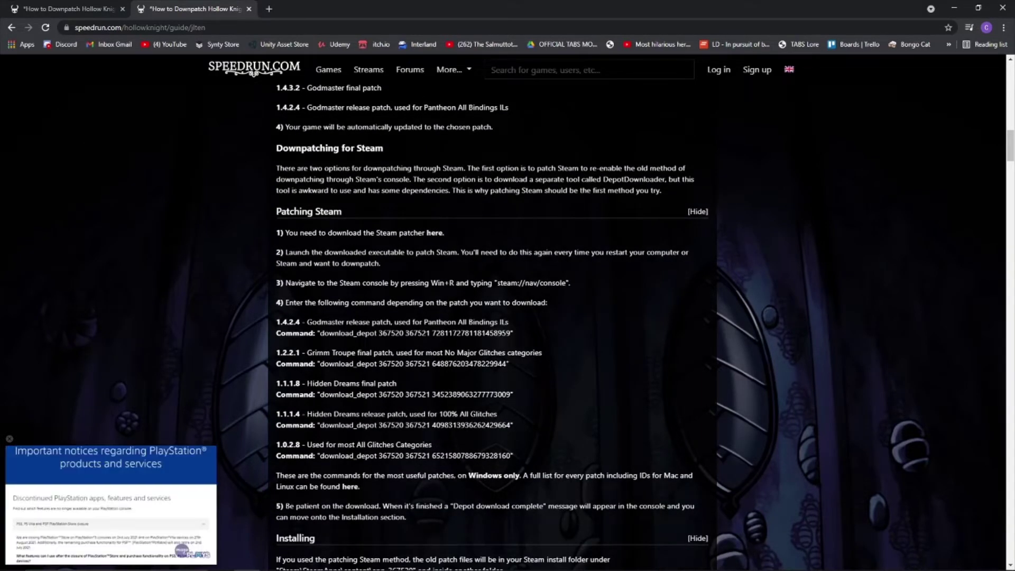
pyautogui.moveTo(498, 283); pyautogui.dragTo(567, 284)
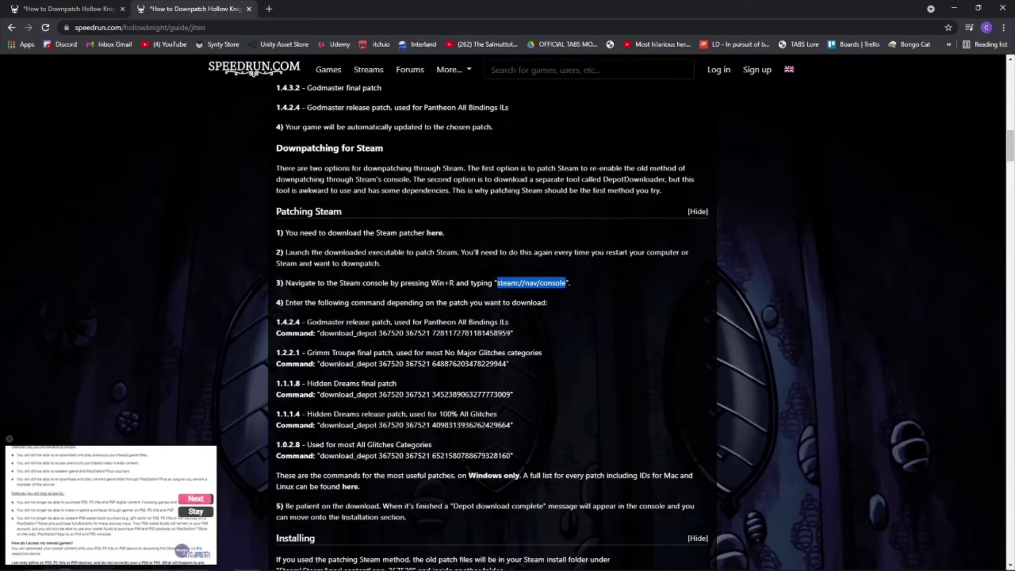
pyautogui.press('super')
pyautogui.press('super')
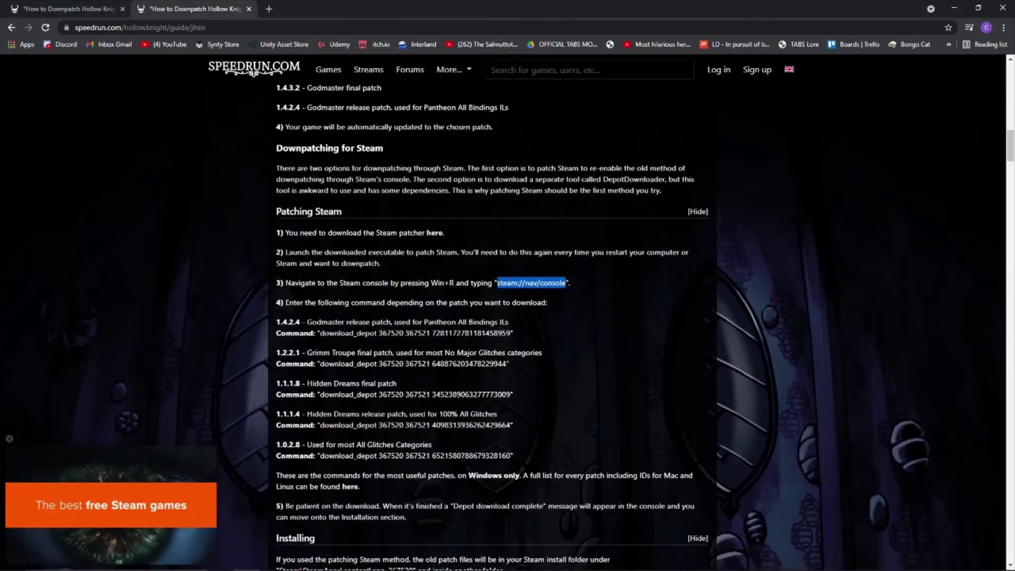
pyautogui.press('super+r')
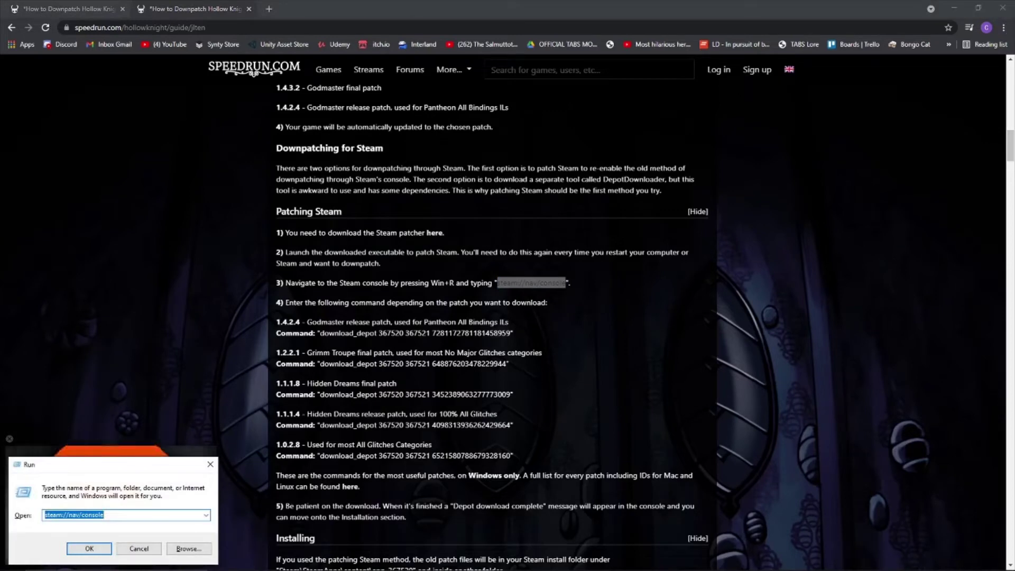
pyautogui.press('Return')
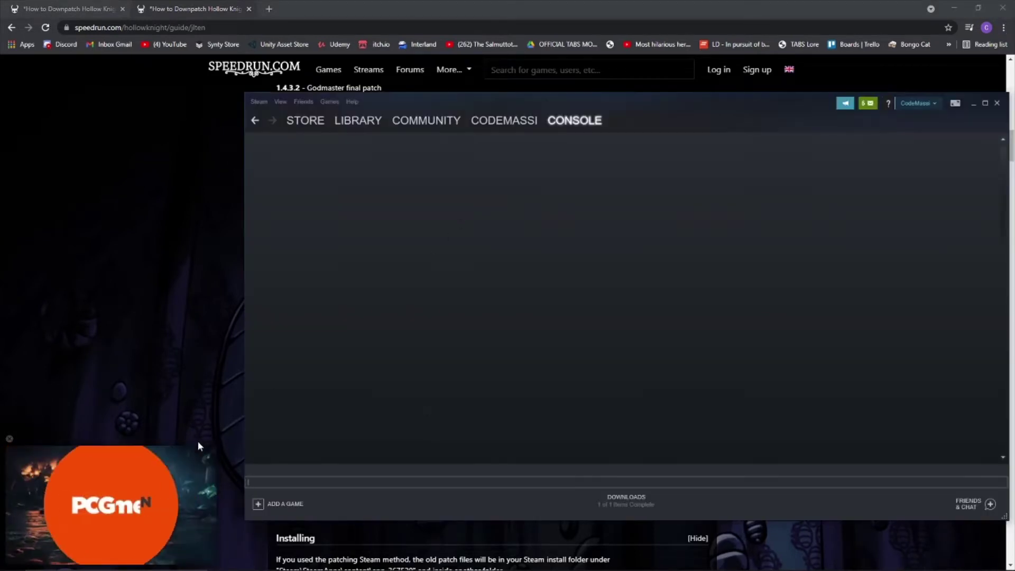
pyautogui.click(984, 103)
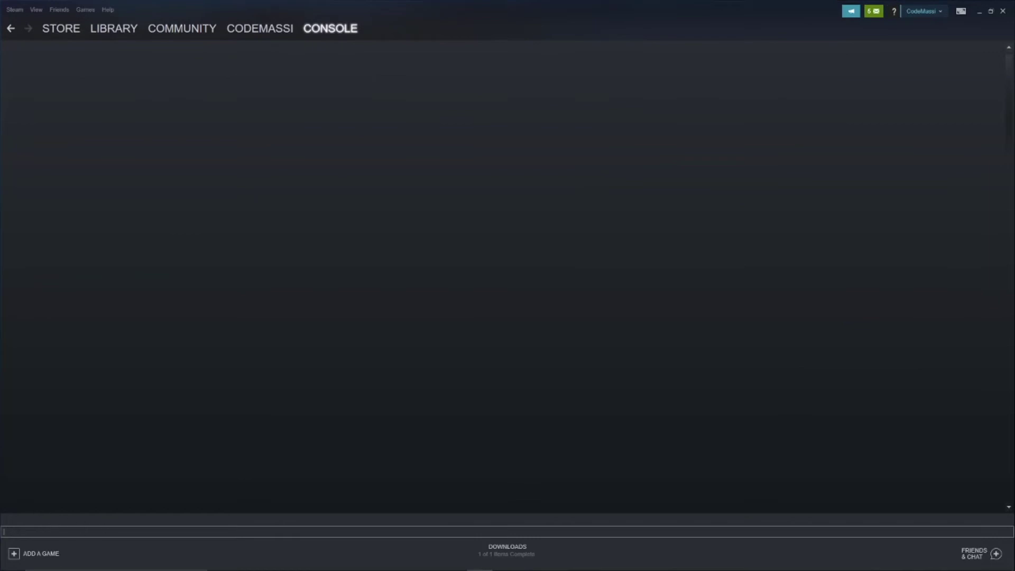
pyautogui.click(975, 16)
pyautogui.scroll(-1, 475, 317)
pyautogui.moveTo(294, 287); pyautogui.dragTo(599, 318)
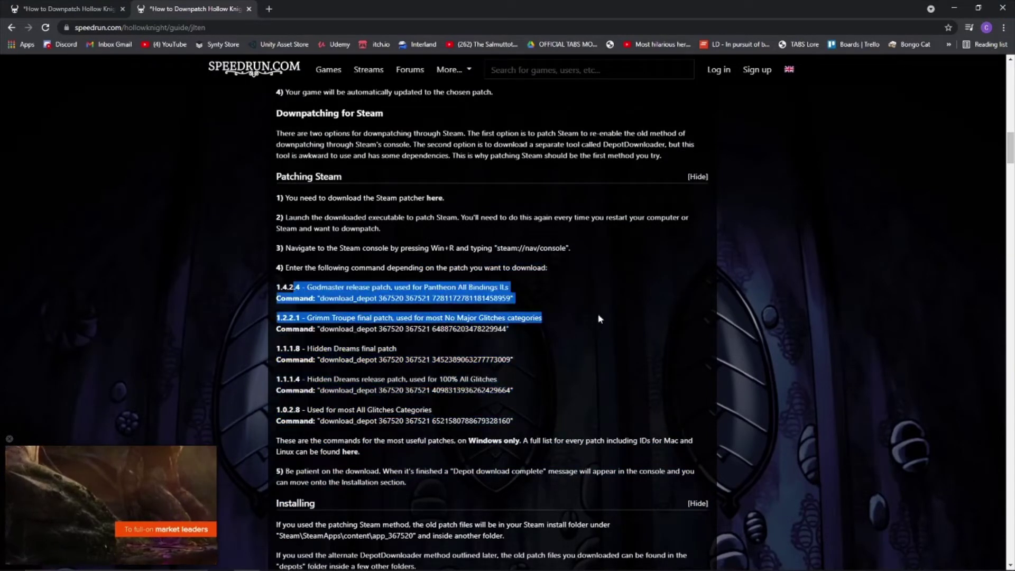
pyautogui.moveTo(378, 329); pyautogui.dragTo(521, 328)
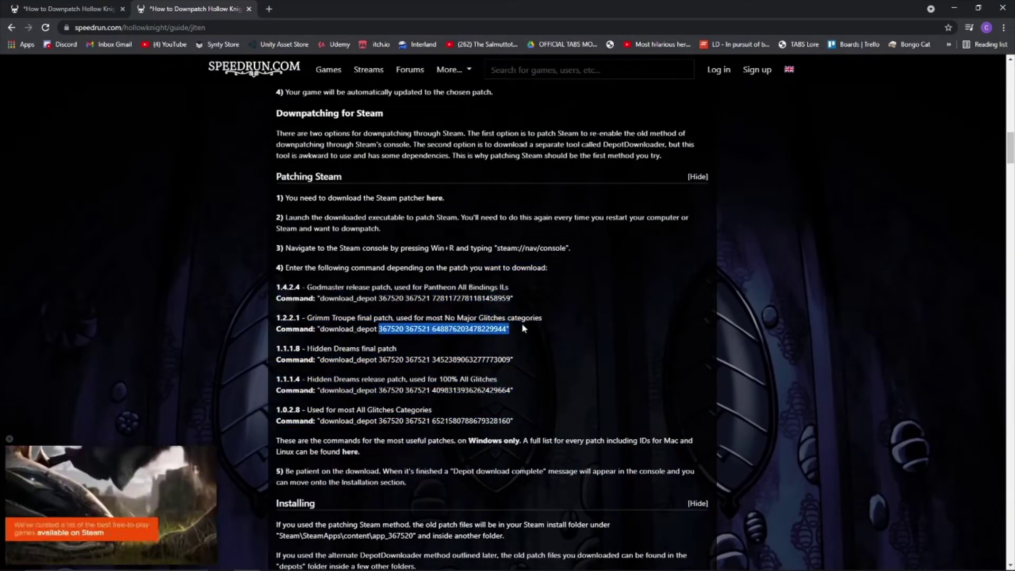
pyautogui.click(521, 328)
pyautogui.tripleClick(407, 323)
pyautogui.click(276, 328)
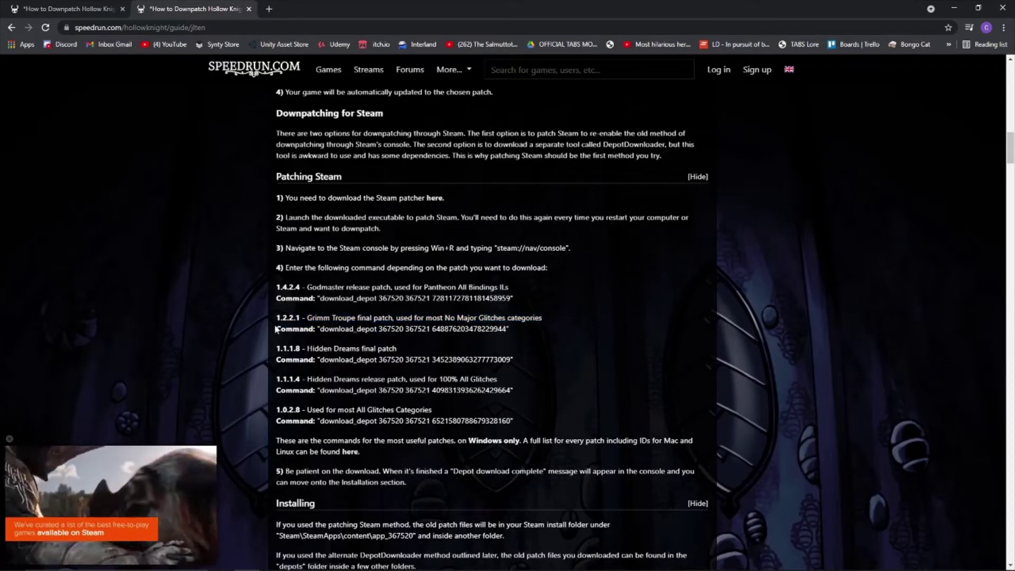
pyautogui.moveTo(276, 318); pyautogui.dragTo(300, 318)
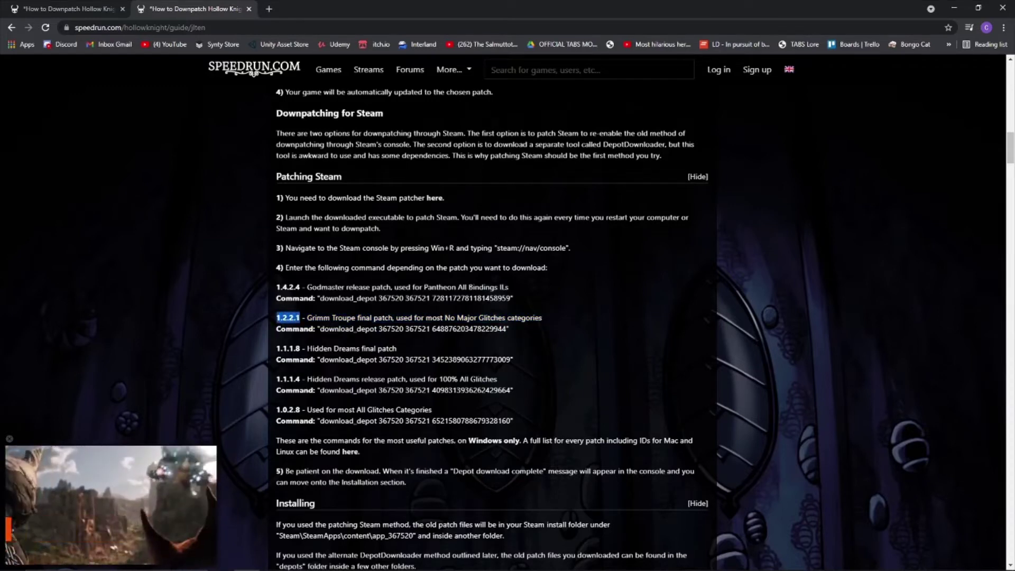
pyautogui.click(300, 318)
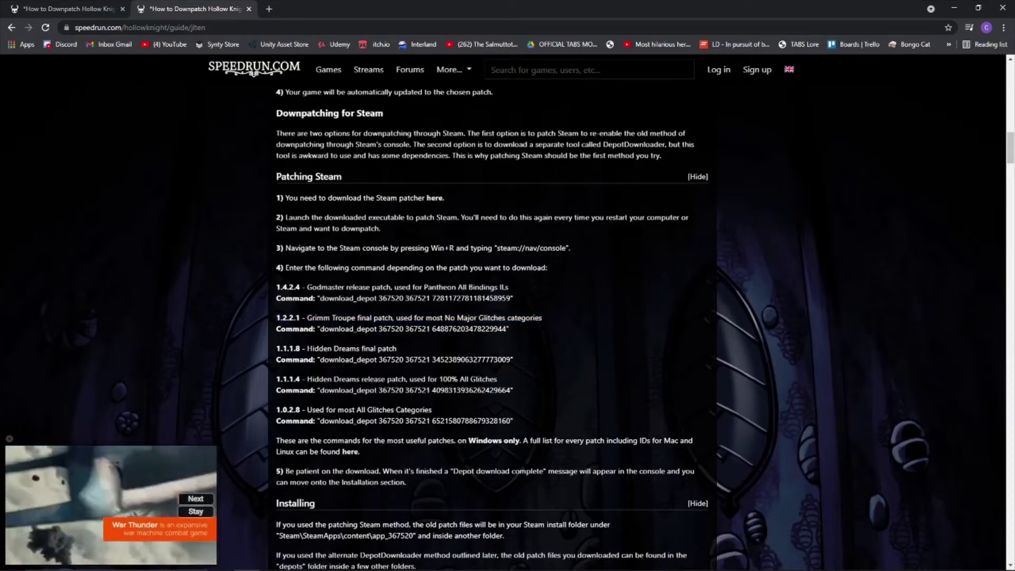
pyautogui.moveTo(320, 328); pyautogui.dragTo(505, 328)
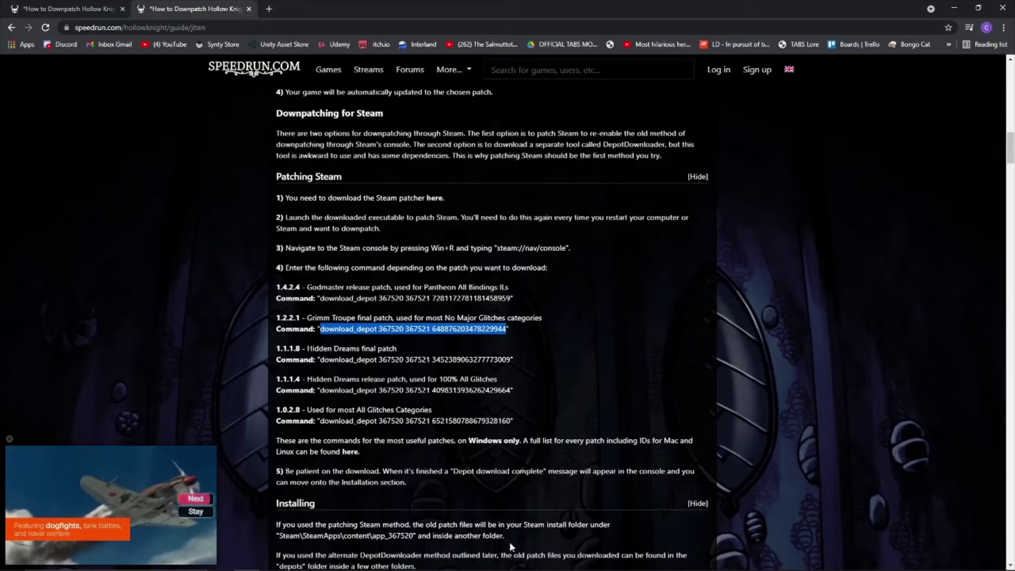
pyautogui.press('super')
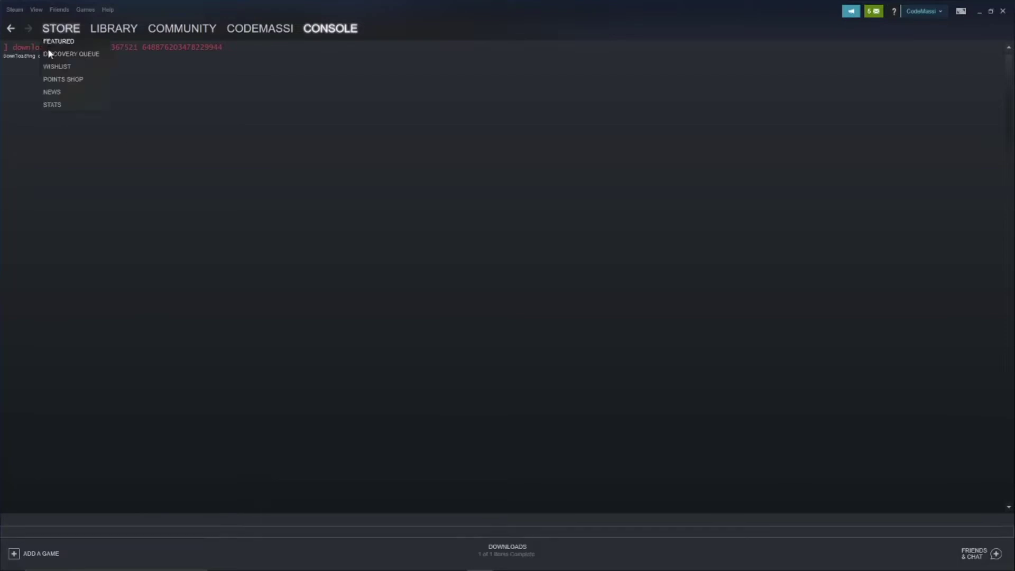
# Step: Switch to File Explorer, look into the Documents folder and go to This PC
pyautogui.press('super')
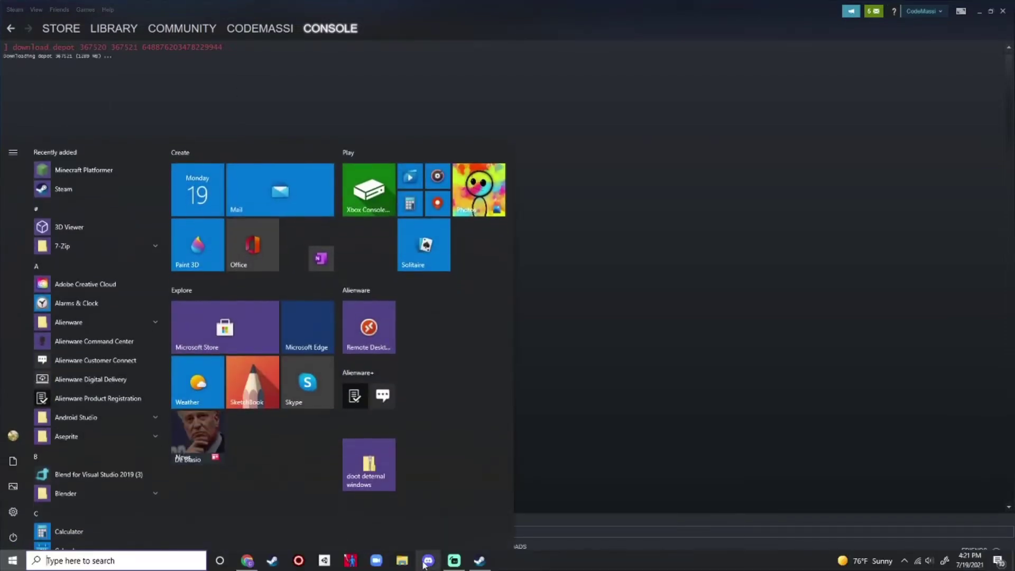
pyautogui.click(401, 560)
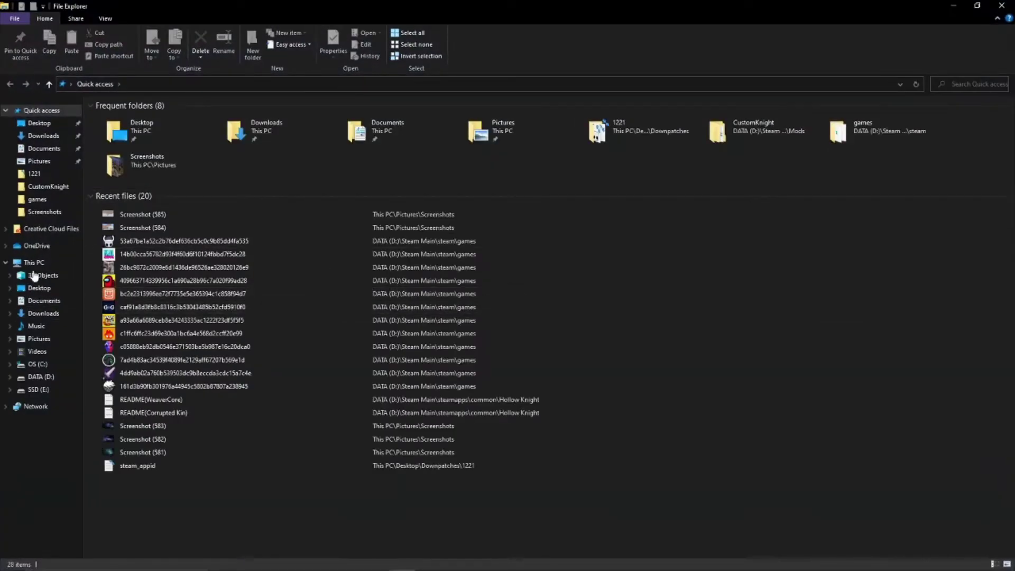
pyautogui.click(37, 263)
pyautogui.click(44, 301)
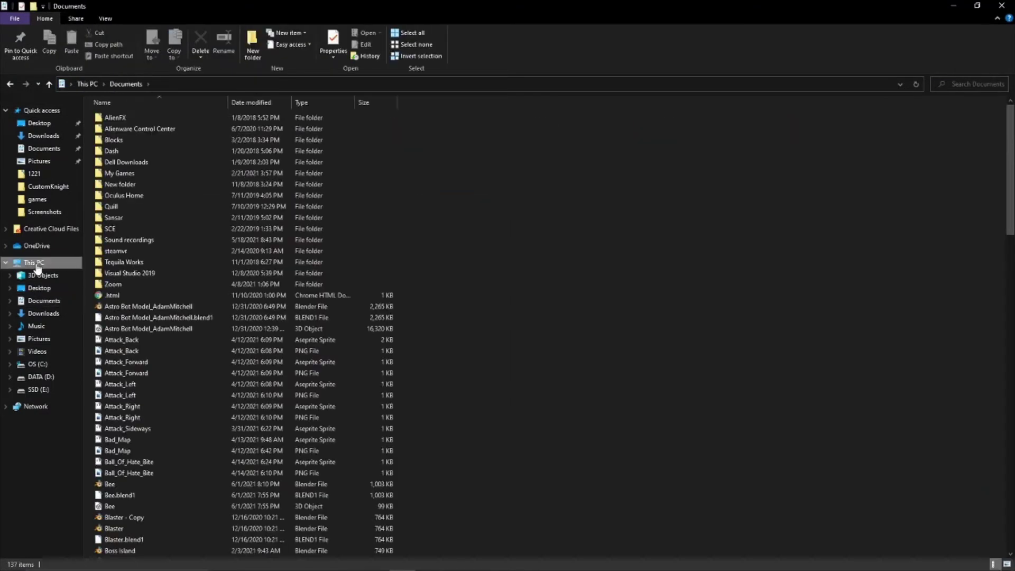
pyautogui.click(37, 263)
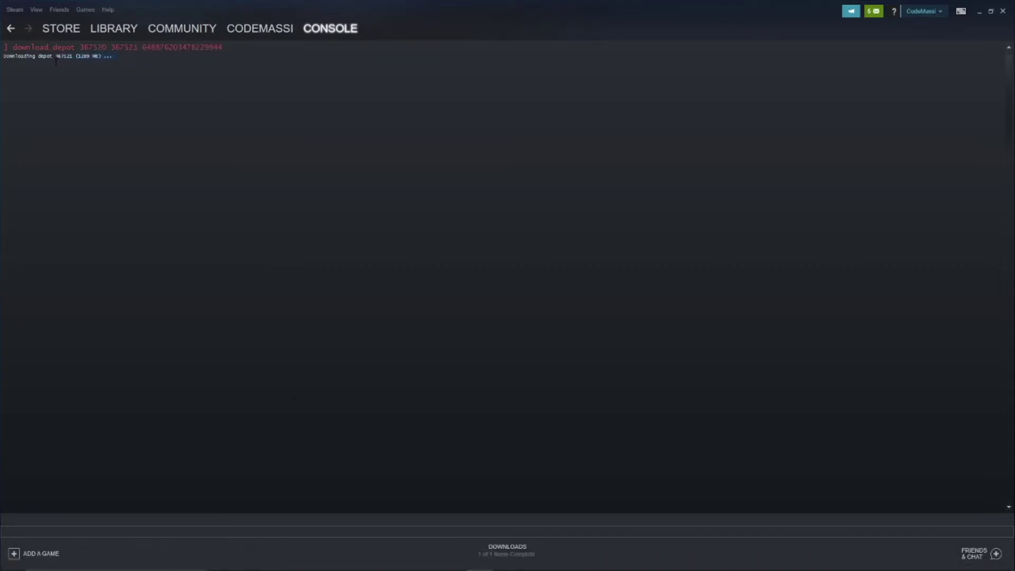
# Step: Switch back to the Steam console and check its log for the depot download's completion entry and folder path
pyautogui.click(114, 86)
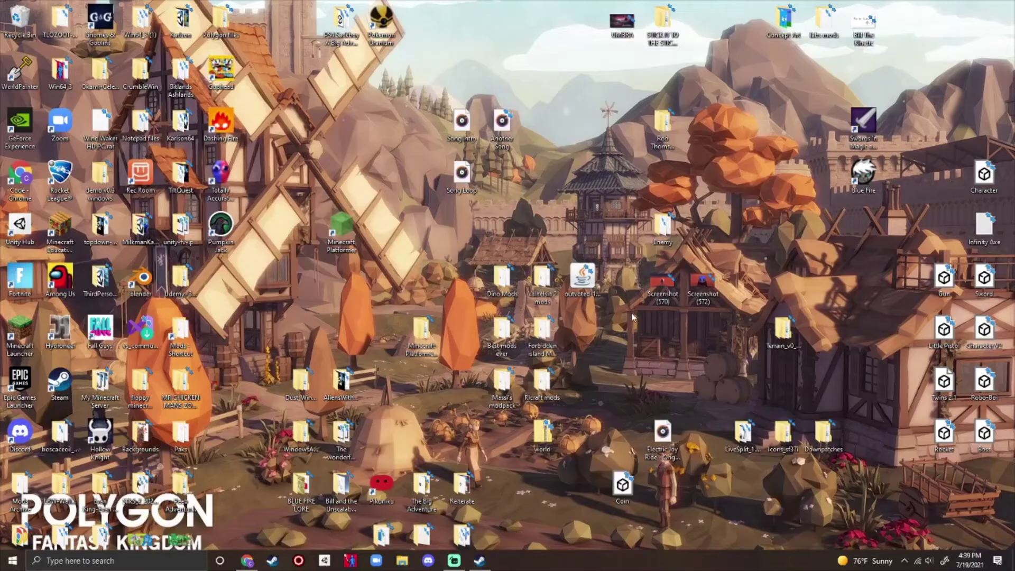
pyautogui.click(480, 560)
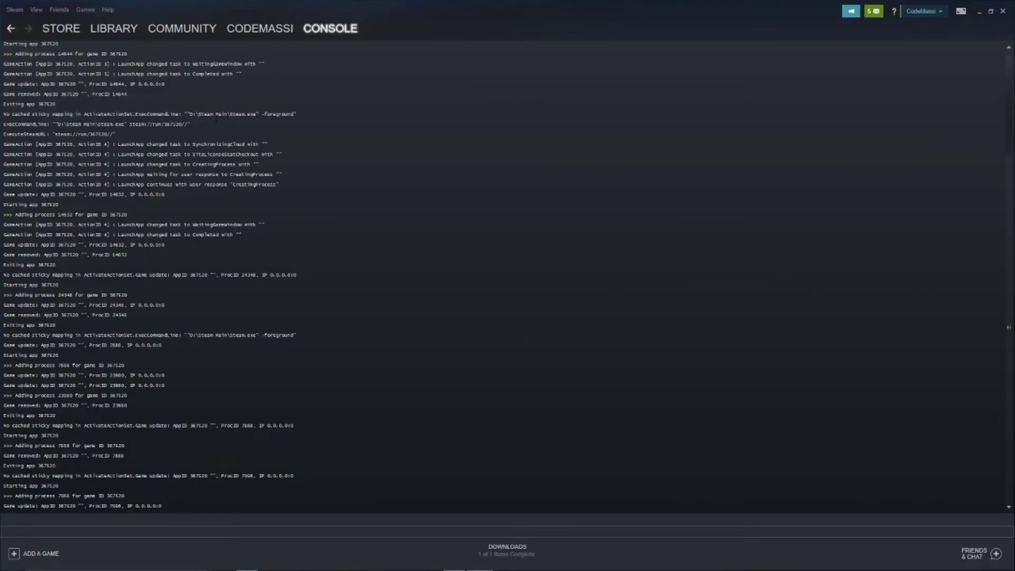
pyautogui.scroll(5, 150, 276)
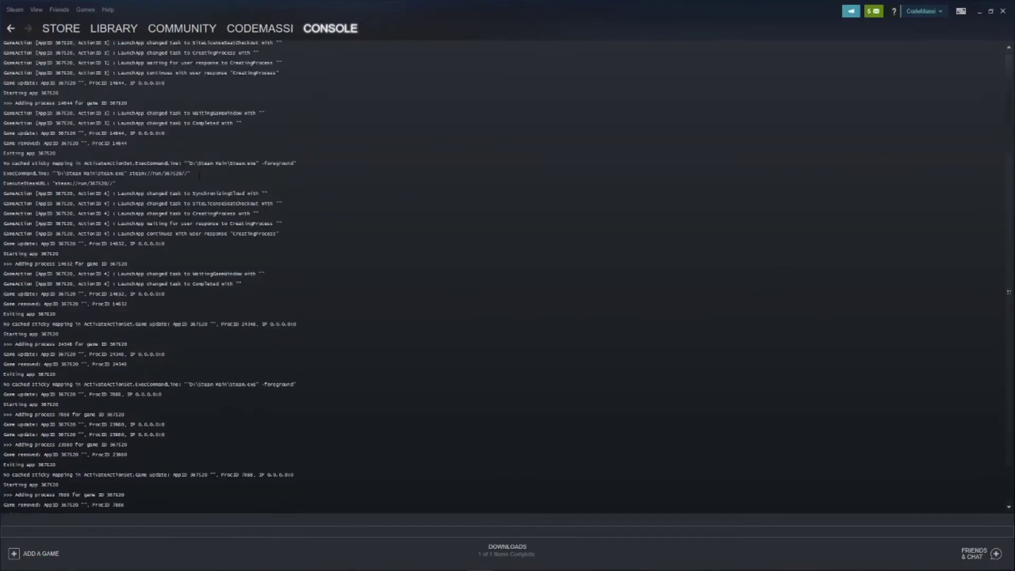
pyautogui.scroll(1, 266, 213)
pyautogui.scroll(3, 472, 448)
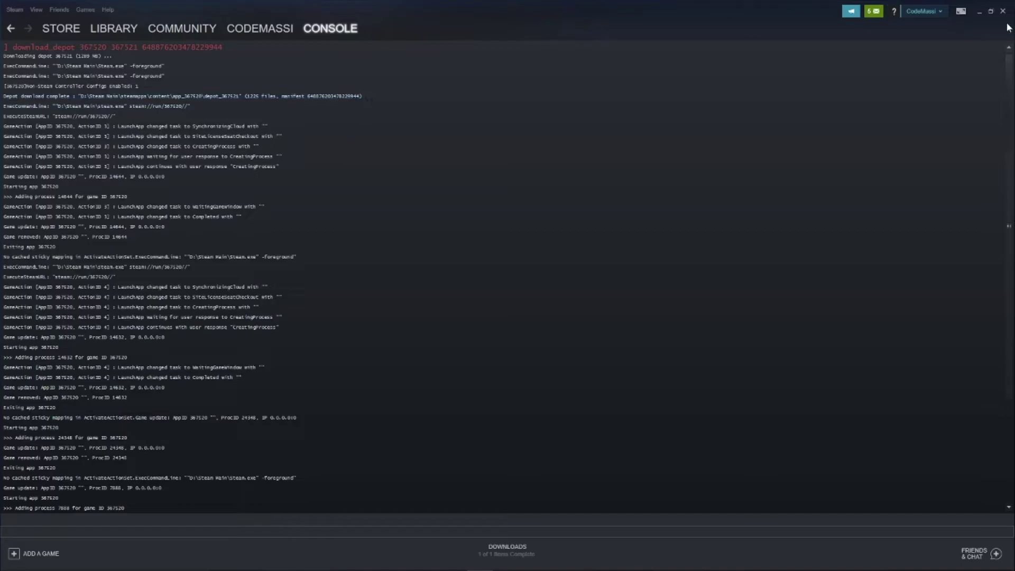
# Step: Switch from Steam to File Explorer and go to D:\Steam Main\steamapps\content\app_367520\depot_367521
pyautogui.click(981, 11)
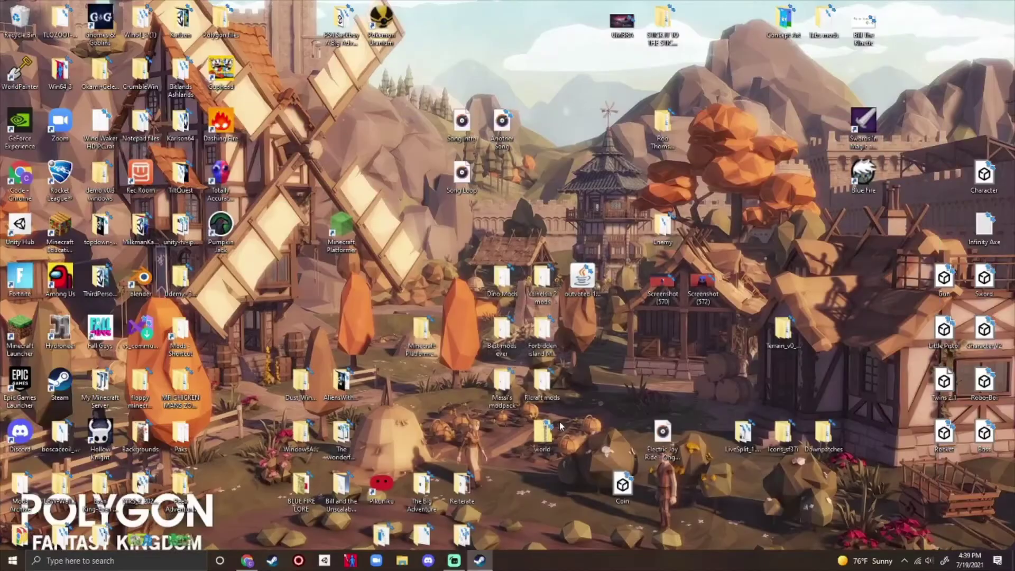
pyautogui.click(397, 561)
pyautogui.click(494, 206)
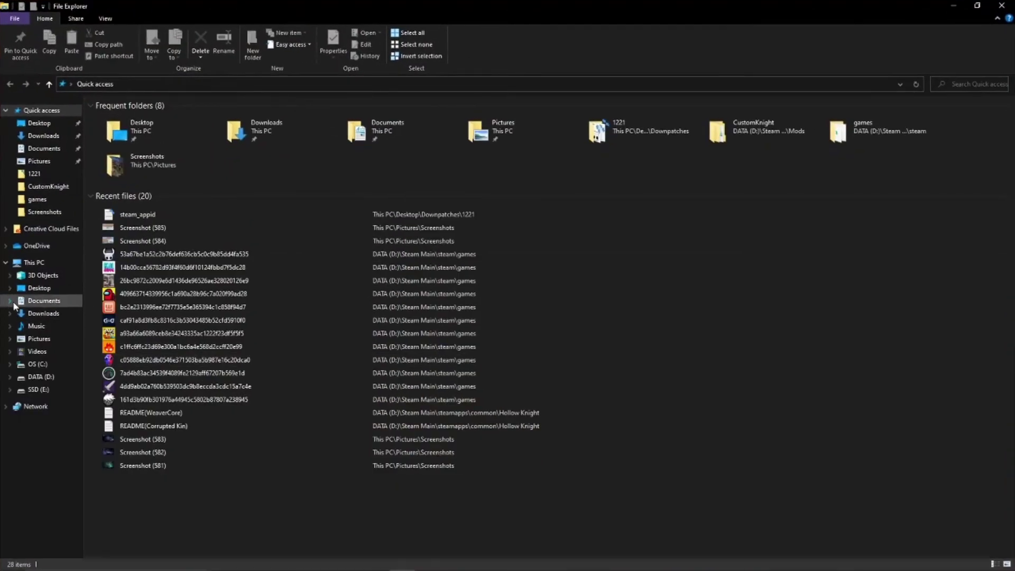
pyautogui.click(49, 377)
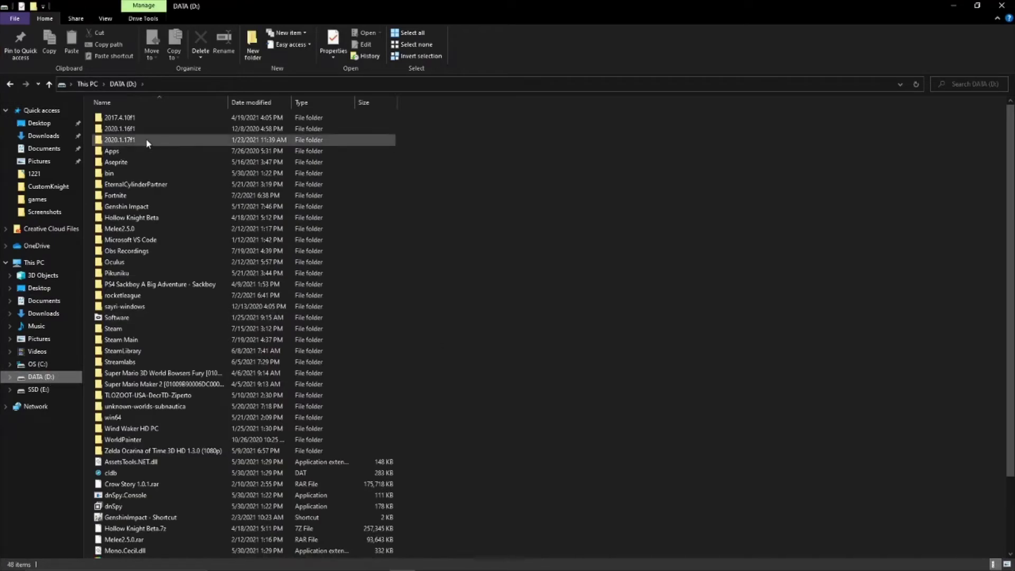
pyautogui.scroll(-2, 159, 285)
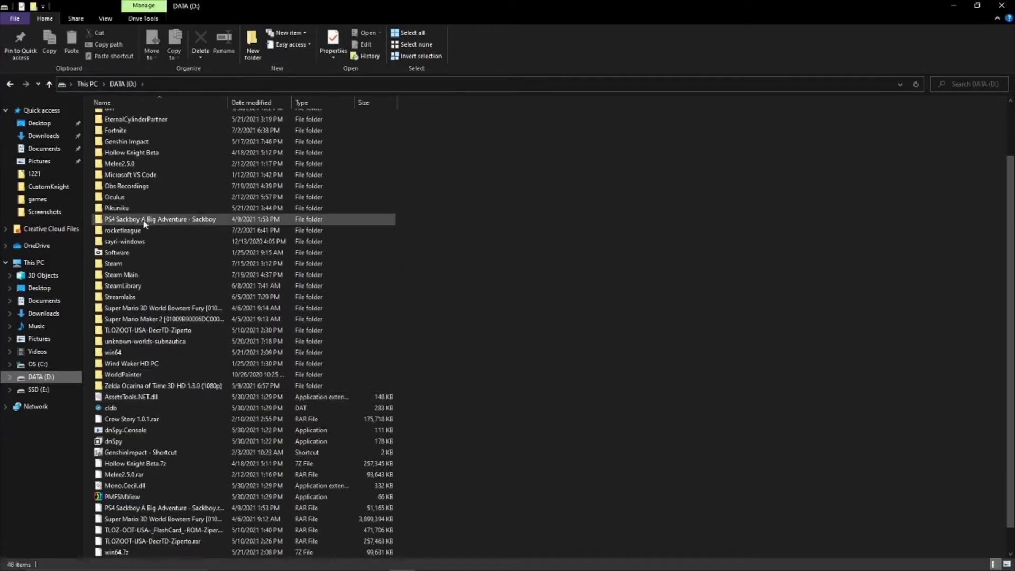
pyautogui.doubleClick(132, 275)
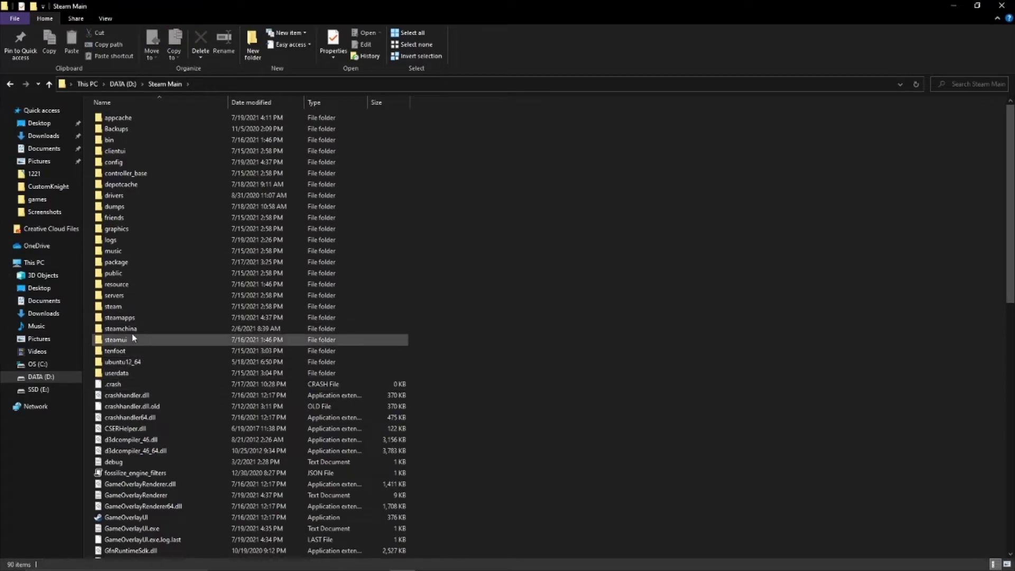
pyautogui.doubleClick(133, 317)
pyautogui.click(144, 132)
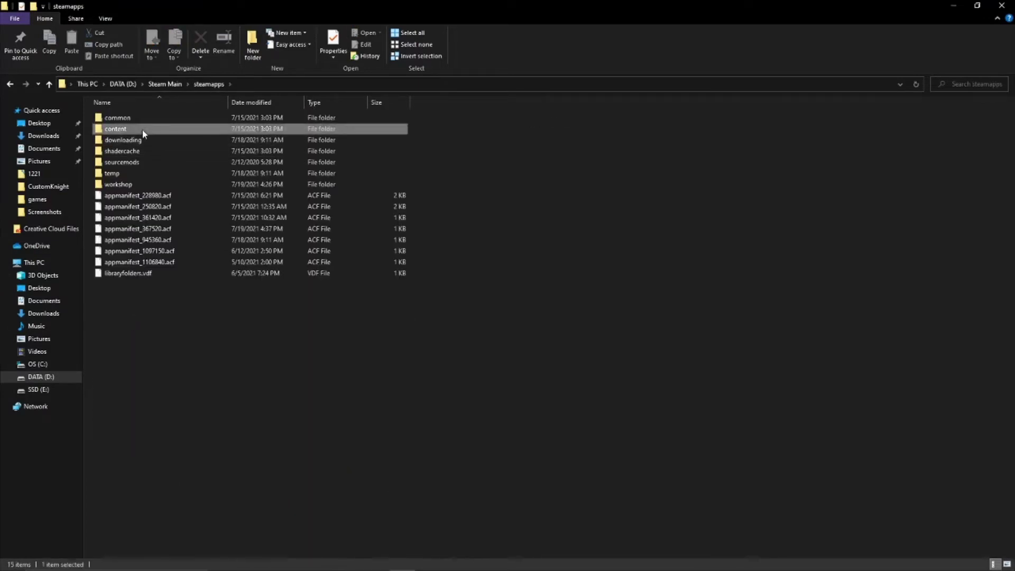
pyautogui.doubleClick(142, 130)
pyautogui.doubleClick(141, 121)
pyautogui.doubleClick(141, 121)
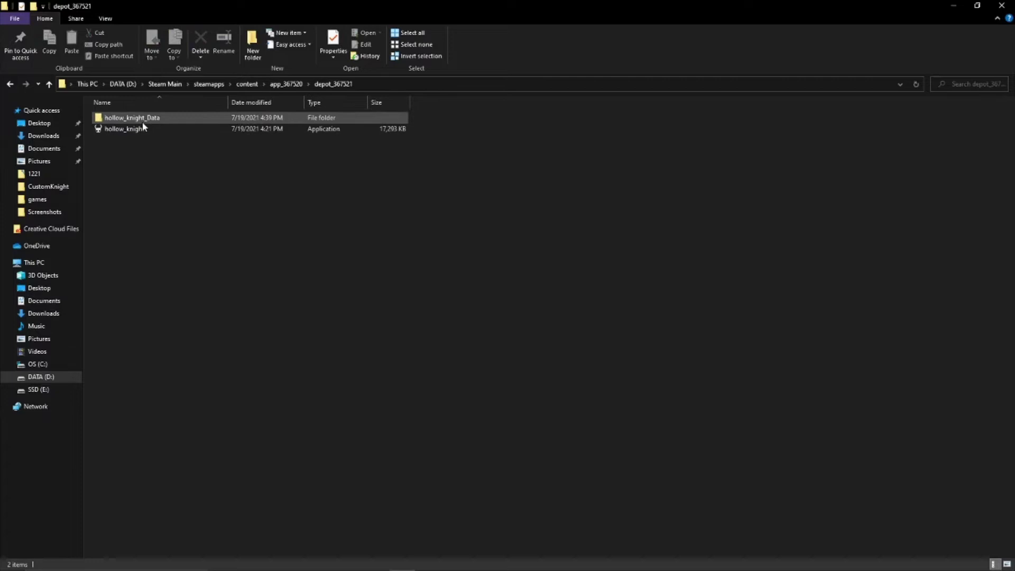
pyautogui.moveTo(155, 179); pyautogui.dragTo(168, 159)
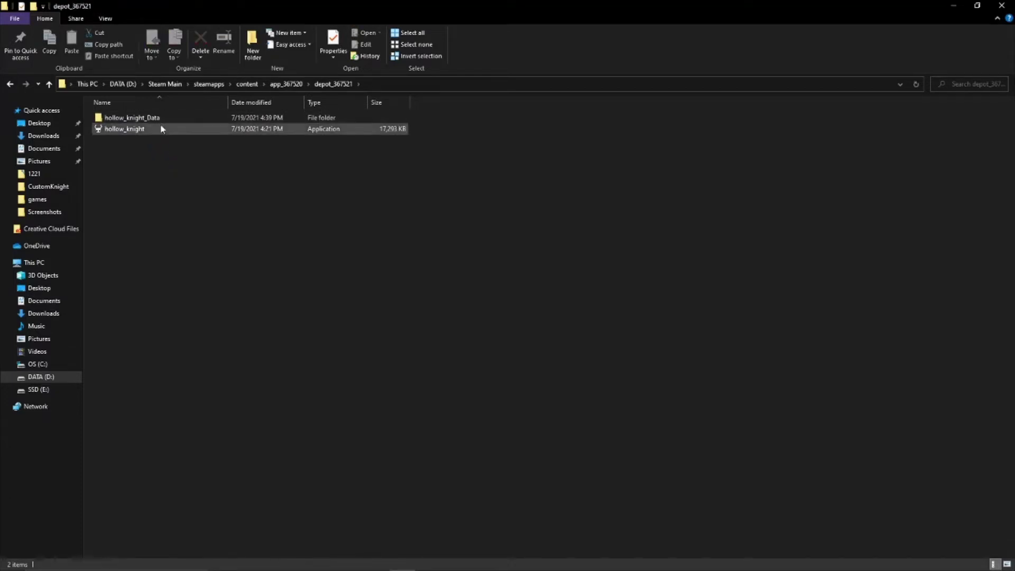
# Step: Shrink the depot_367521 window, open the desktop's Downpatches folder, look into its 1231231 subfolder, and place the Downpatches window beside the depot window
pyautogui.click(976, 6)
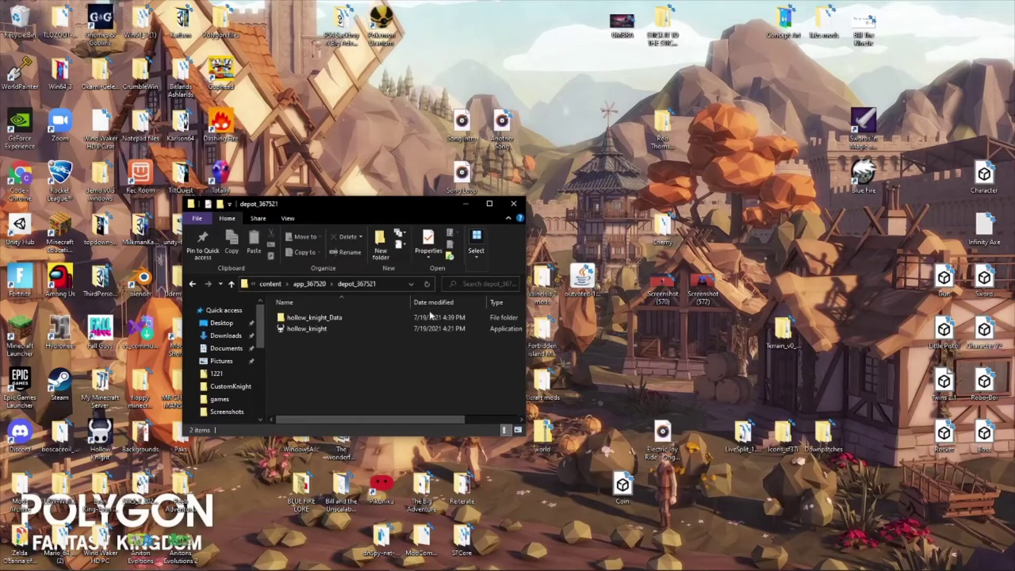
pyautogui.click(856, 422)
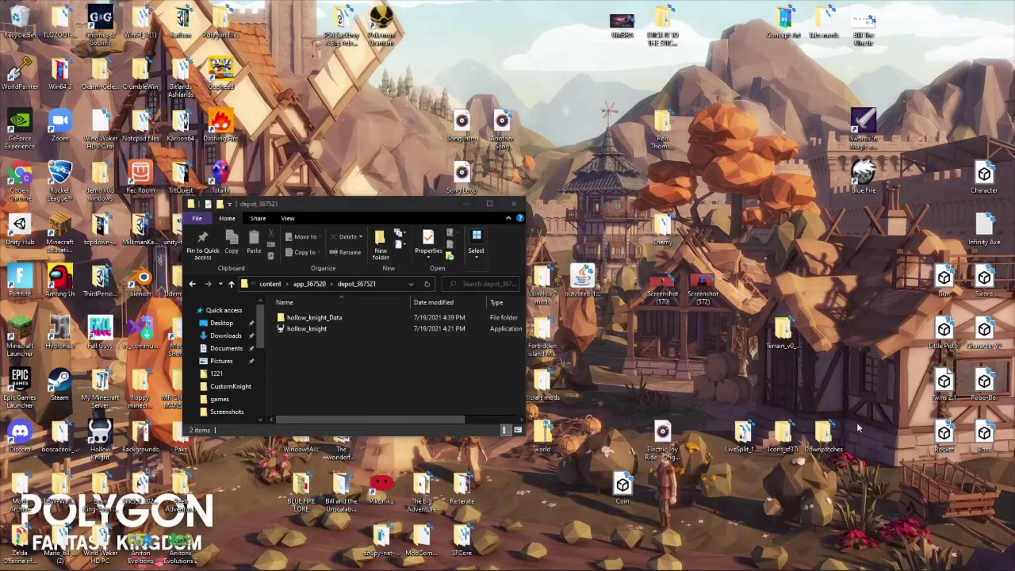
pyautogui.doubleClick(824, 436)
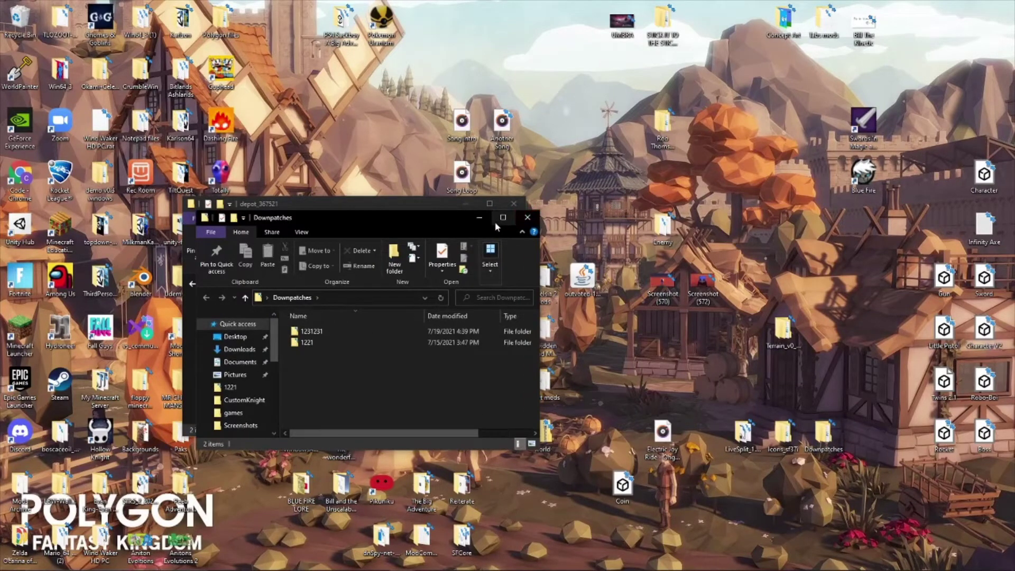
pyautogui.doubleClick(314, 331)
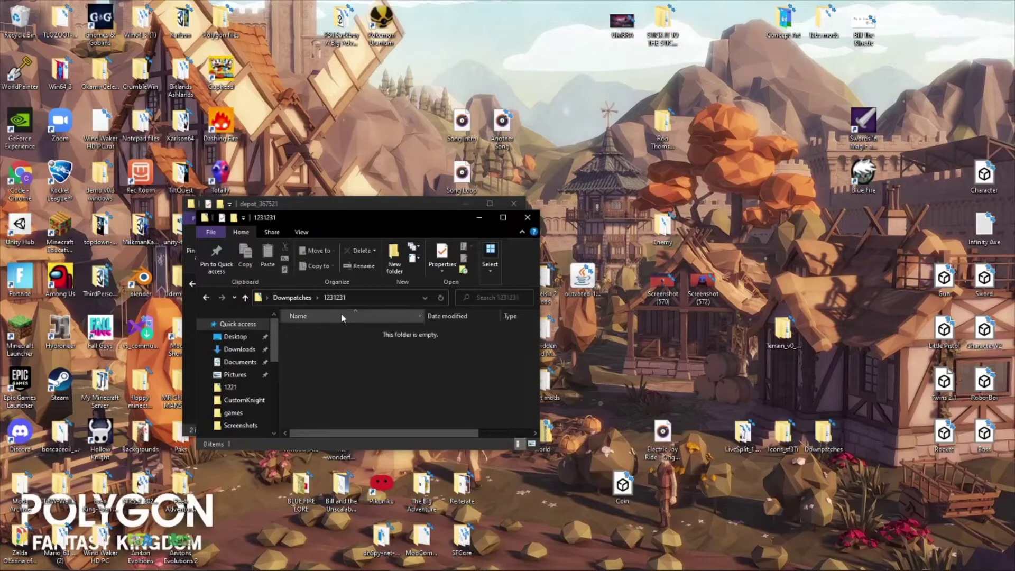
pyautogui.moveTo(348, 361); pyautogui.dragTo(464, 338)
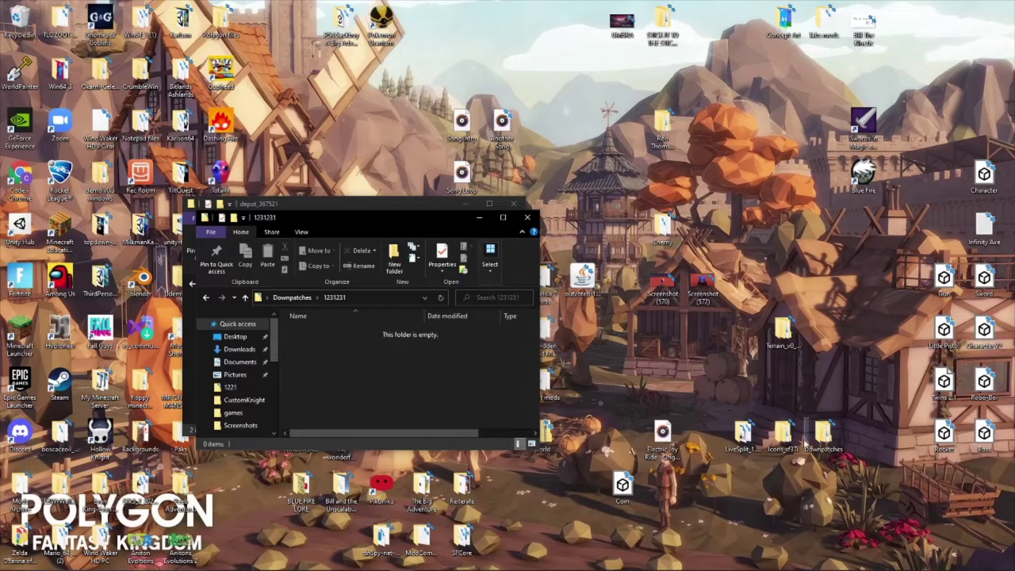
pyautogui.moveTo(877, 390); pyautogui.dragTo(839, 468)
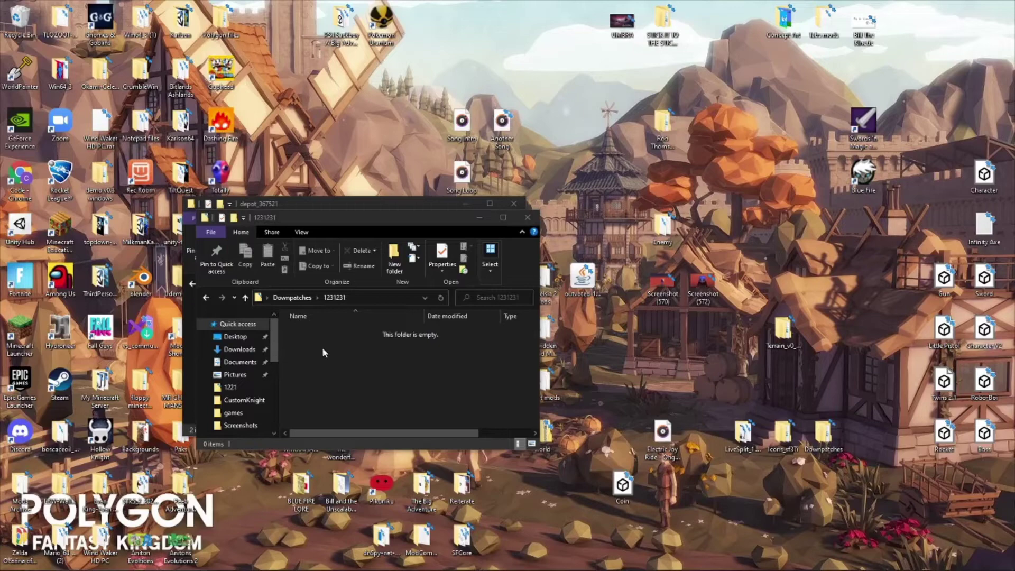
pyautogui.click(292, 297)
pyautogui.moveTo(341, 222); pyautogui.dragTo(695, 100)
pyautogui.click(706, 277)
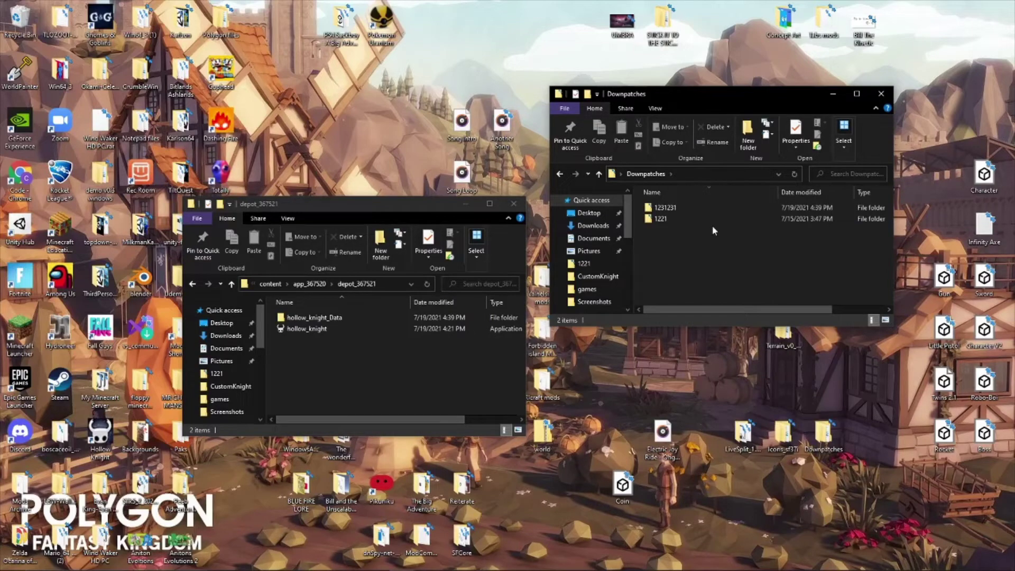
pyautogui.click(670, 208)
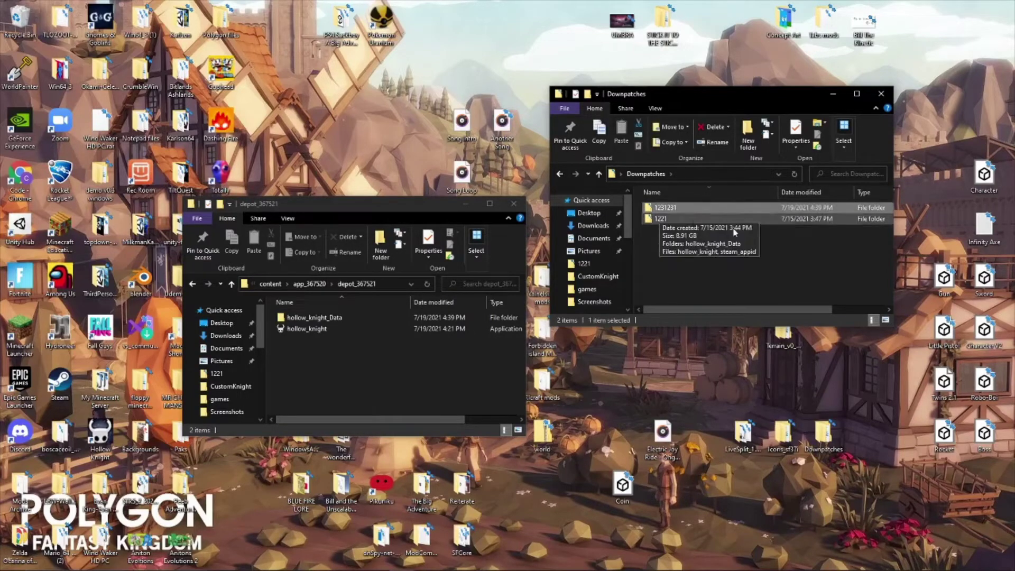
pyautogui.click(703, 210)
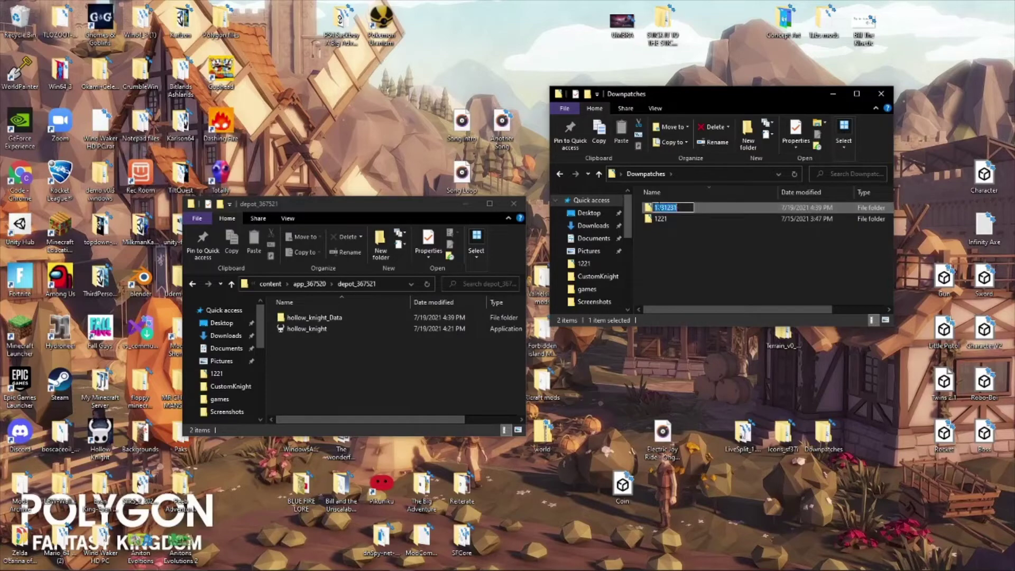
pyautogui.click(723, 230)
pyautogui.click(705, 210)
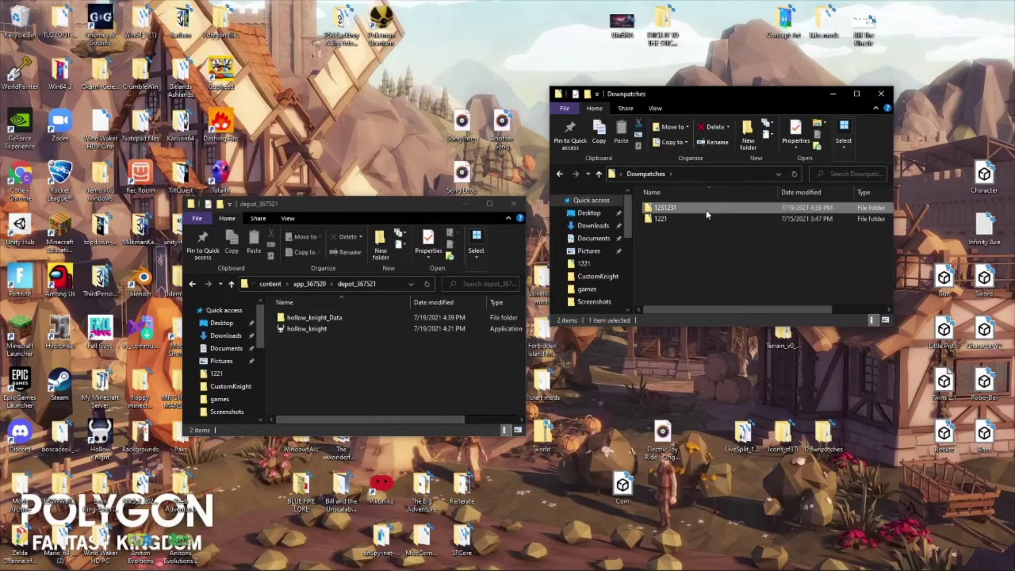
# Step: Move hollow_knight_Data and hollow_knight from depot_367521 into the 1231231 folder inside Downpatches
pyautogui.doubleClick(702, 208)
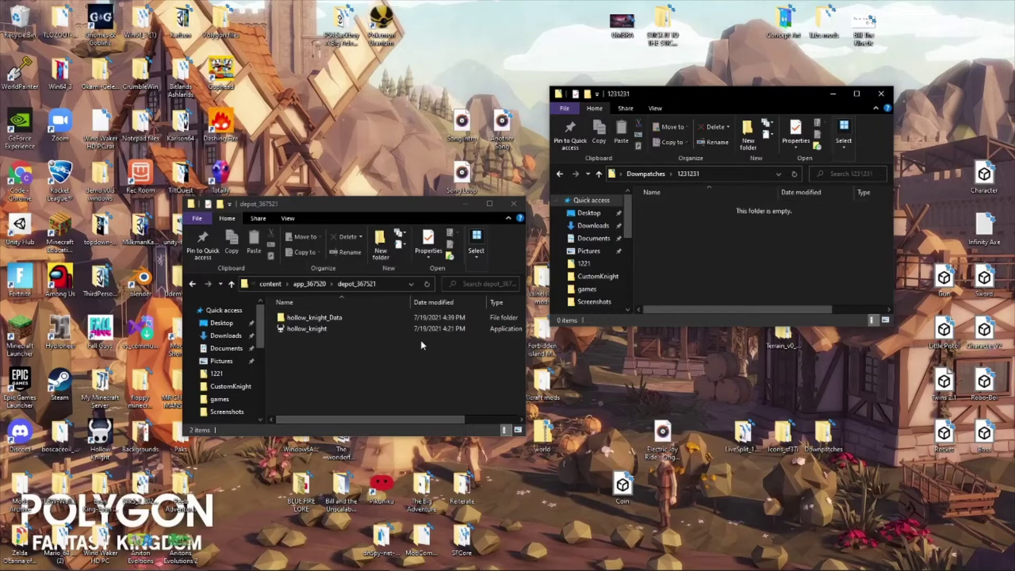
pyautogui.moveTo(421, 345); pyautogui.dragTo(495, 311)
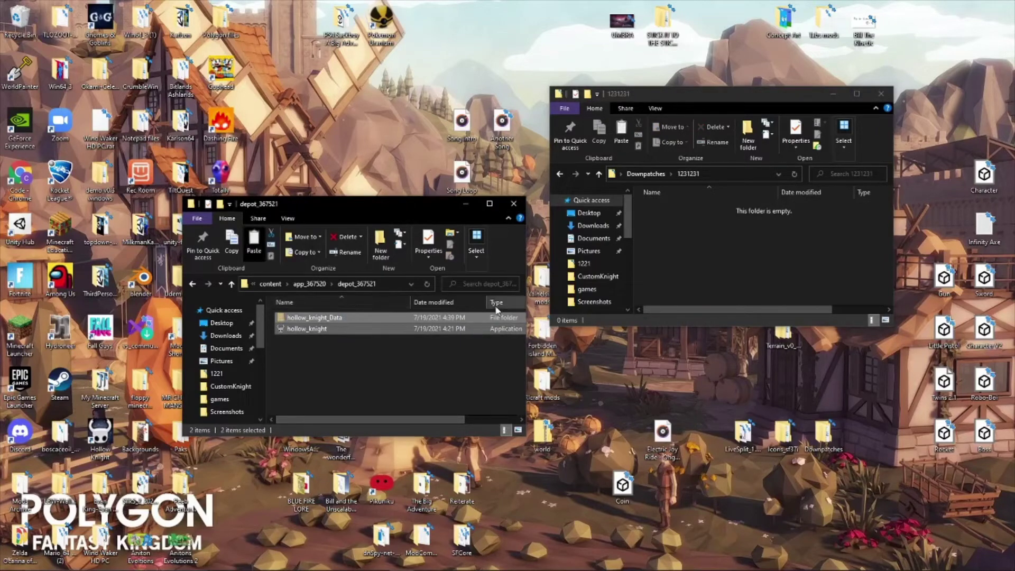
pyautogui.click(714, 258)
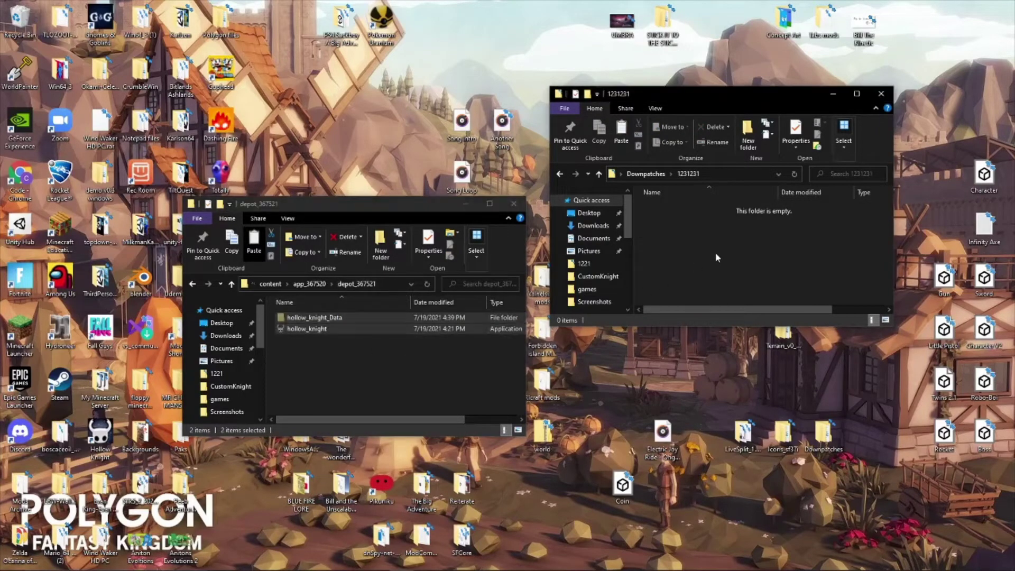
pyautogui.hotkey('ctrl', 'v')
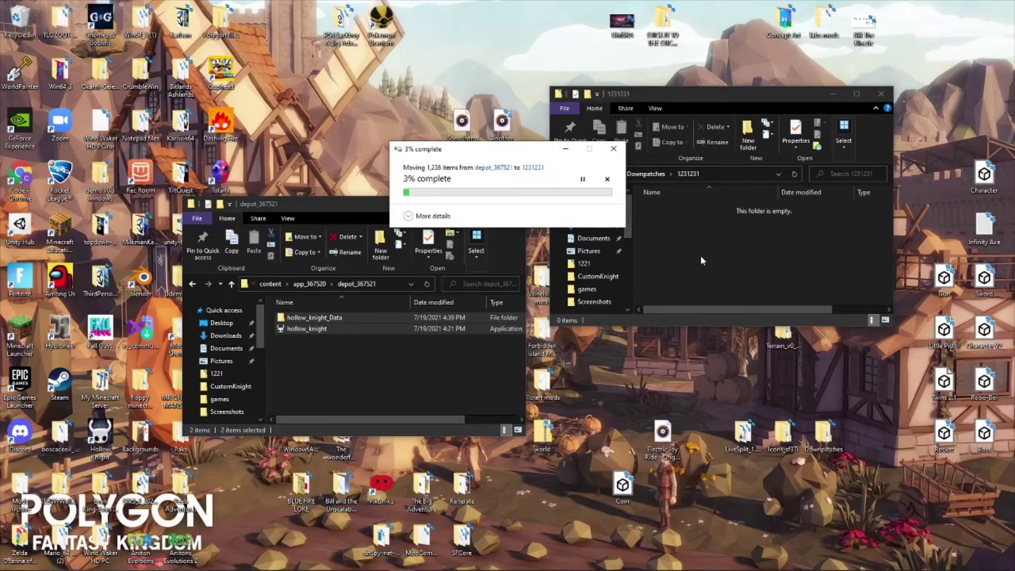
# Step: Switch to Chrome, read the guide's step 2 on creating the steam_appid text document, and return to File Explorer
pyautogui.press('super')
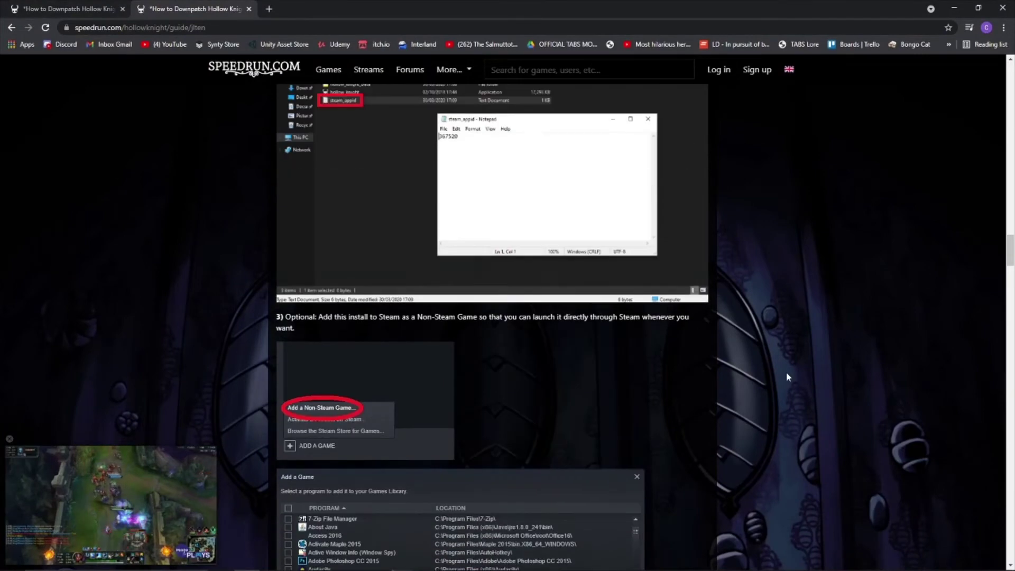
pyautogui.scroll(6, 786, 370)
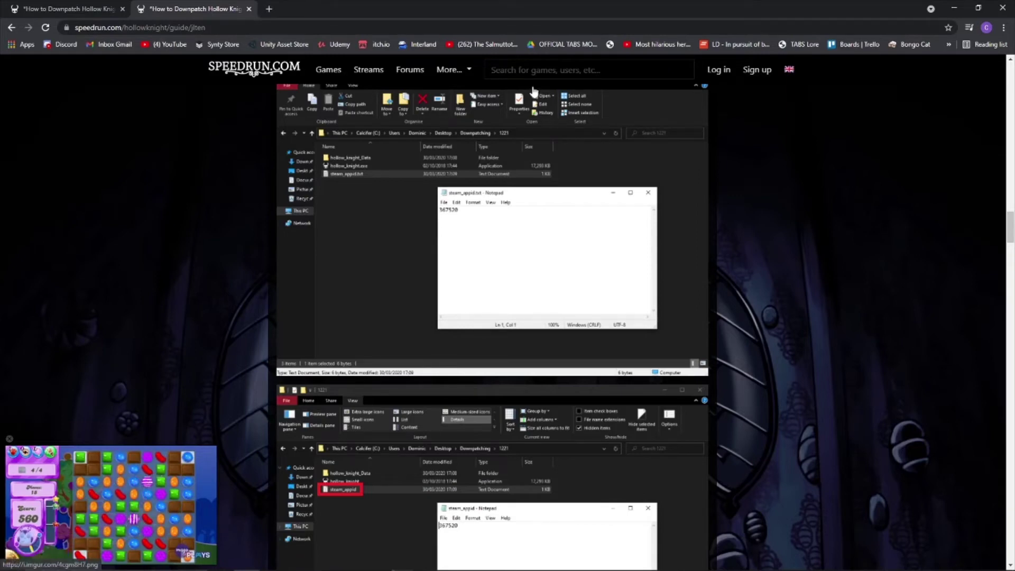
pyautogui.scroll(-1, 530, 87)
pyautogui.scroll(4, 596, 181)
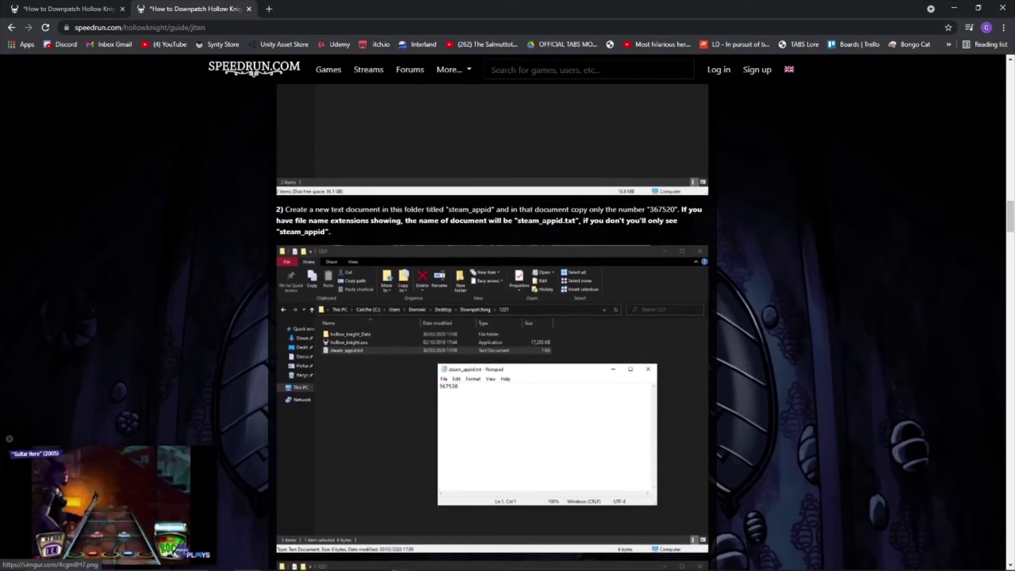
pyautogui.moveTo(447, 209); pyautogui.dragTo(479, 209)
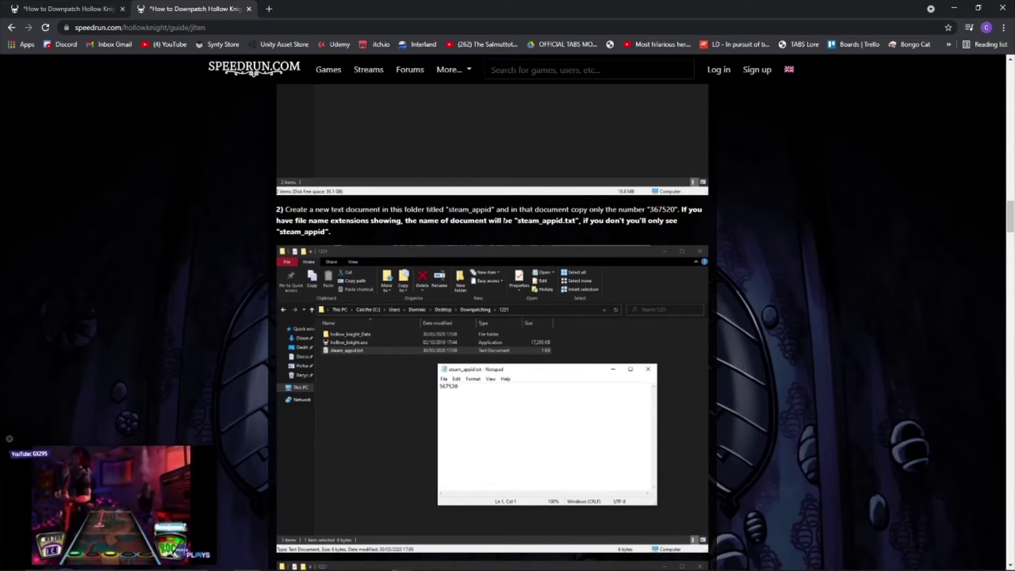
pyautogui.scroll(1, 985, 83)
pyautogui.click(952, 6)
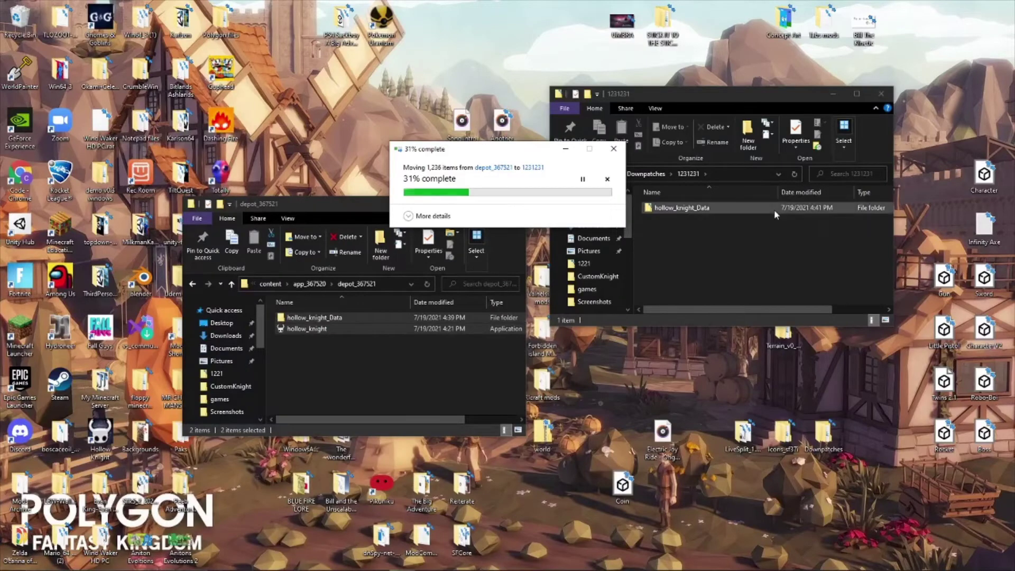
pyautogui.rightClick(705, 279)
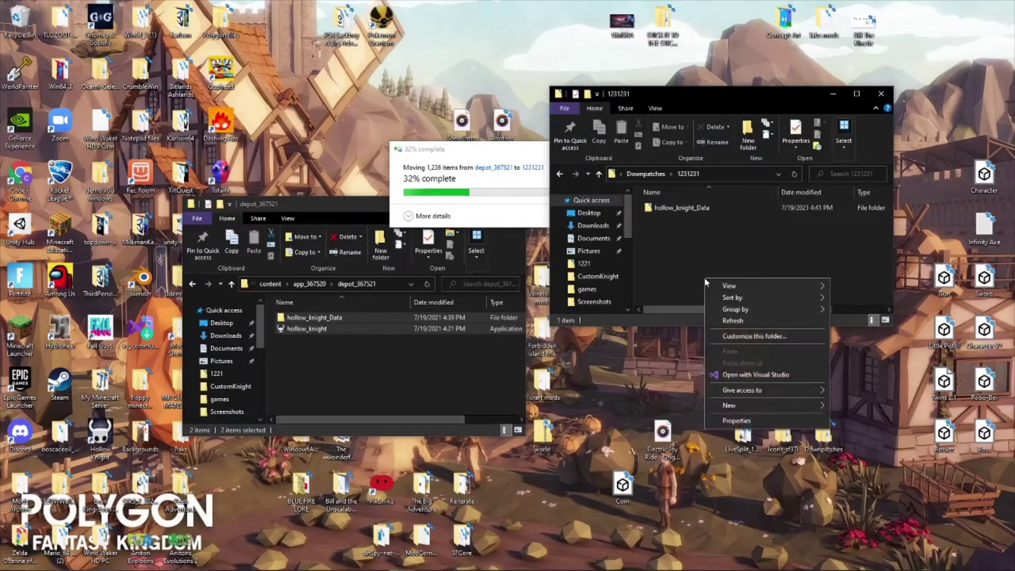
pyautogui.click(247, 560)
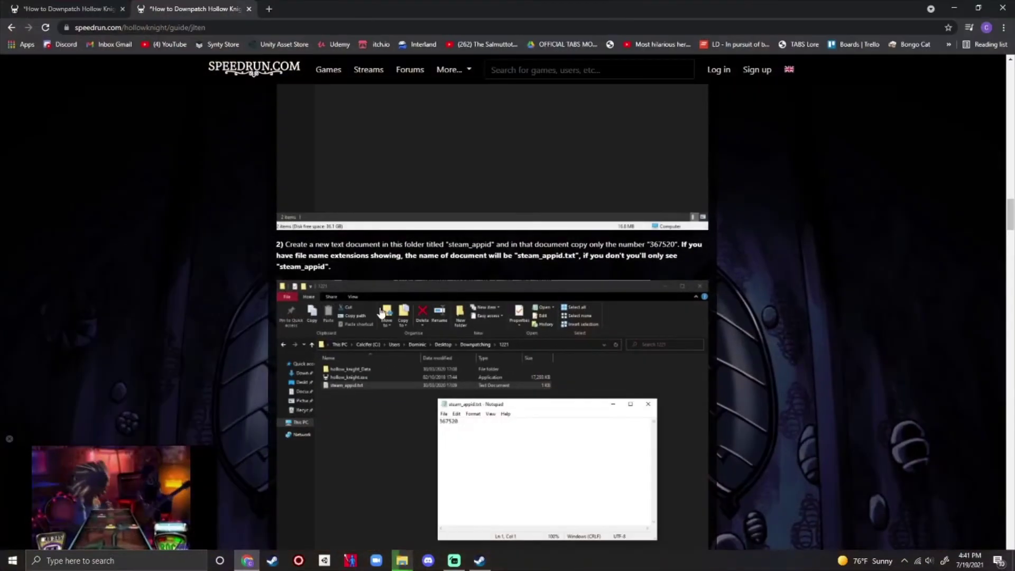
pyautogui.click(952, 6)
# Step: Create a new text document named steam_appid in the 1231231 folder
pyautogui.rightClick(717, 243)
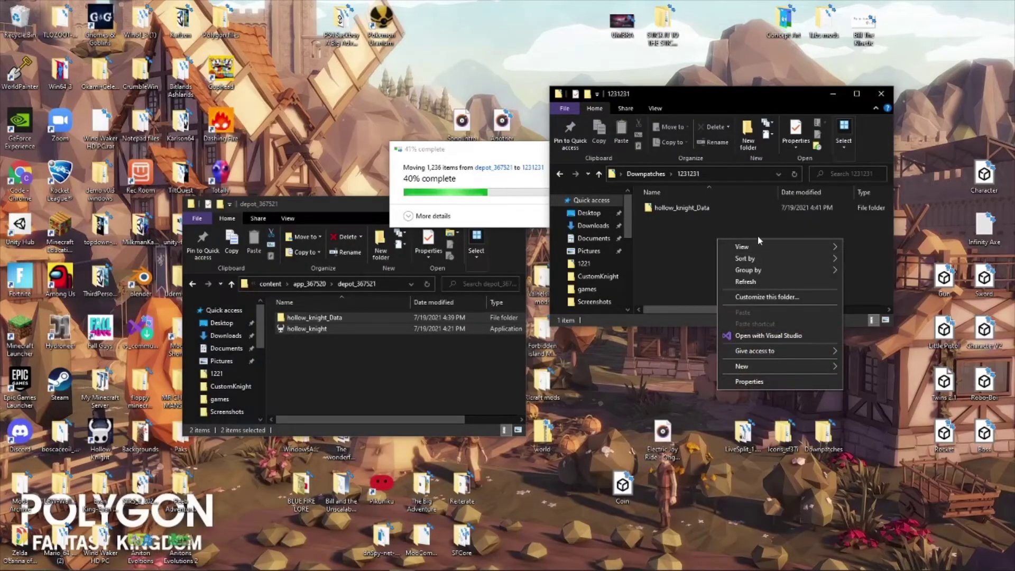
pyautogui.moveTo(753, 370)
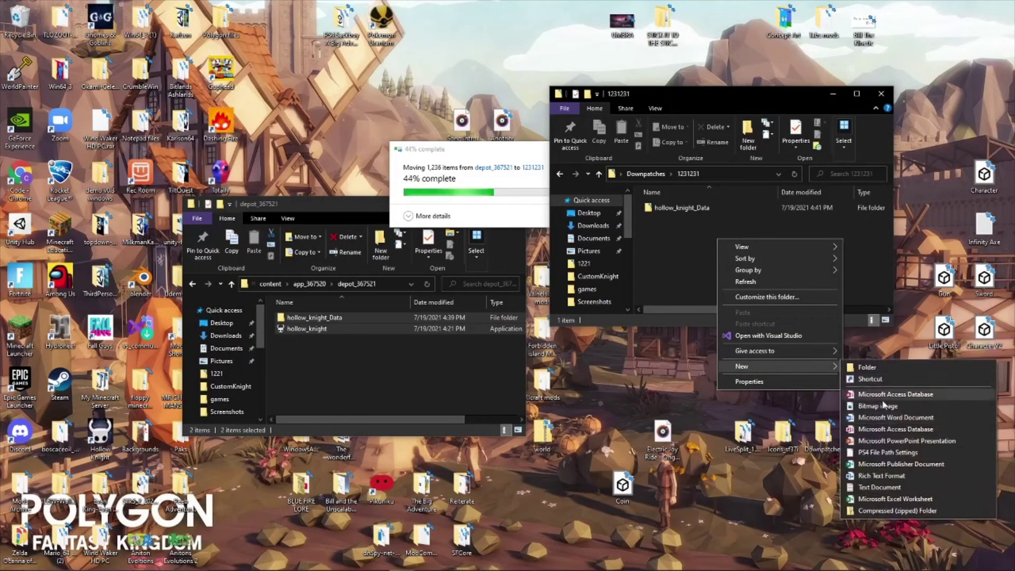
pyautogui.click(880, 488)
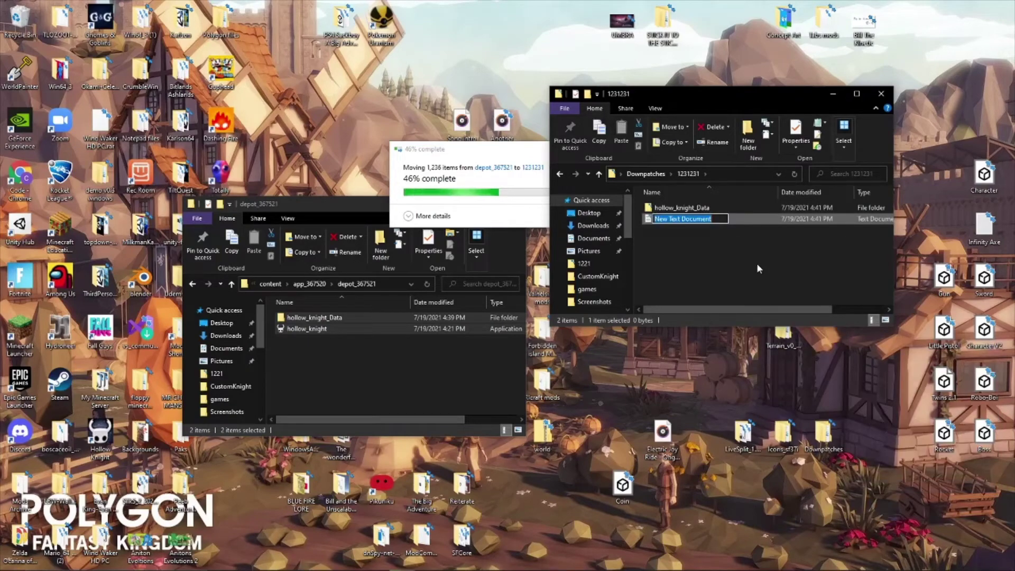
pyautogui.write('steam_')
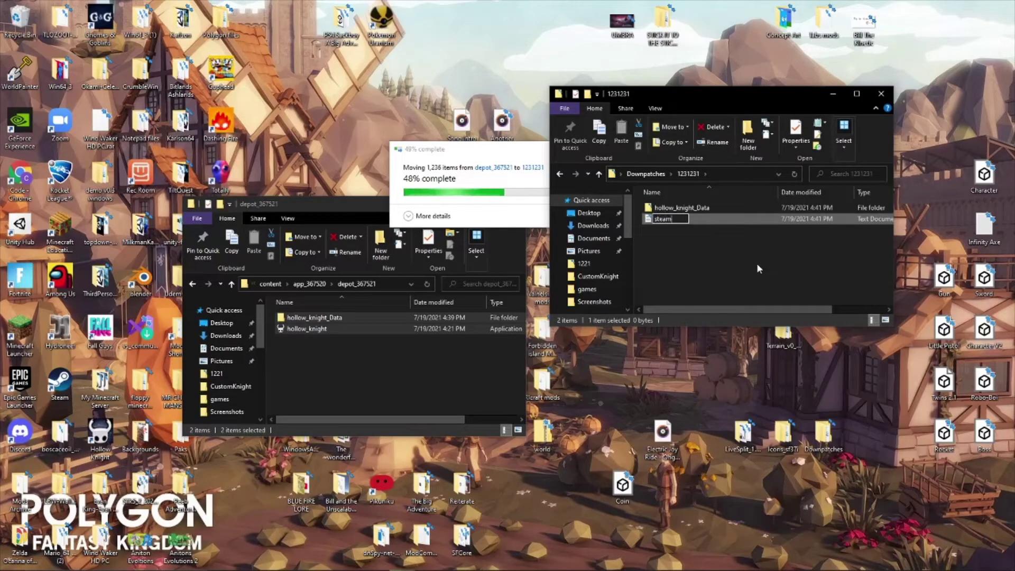
pyautogui.write('appid')
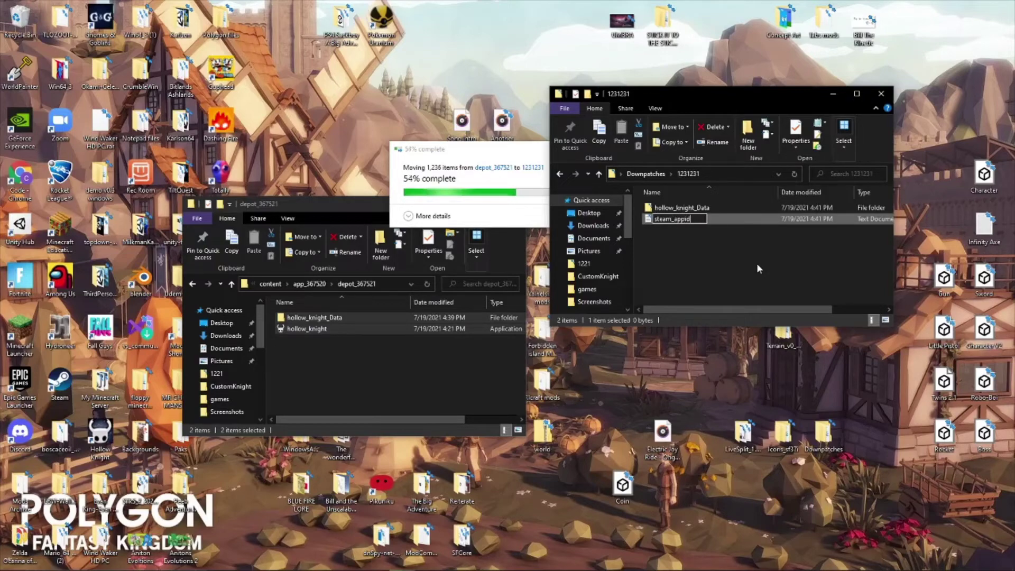
pyautogui.press('Return')
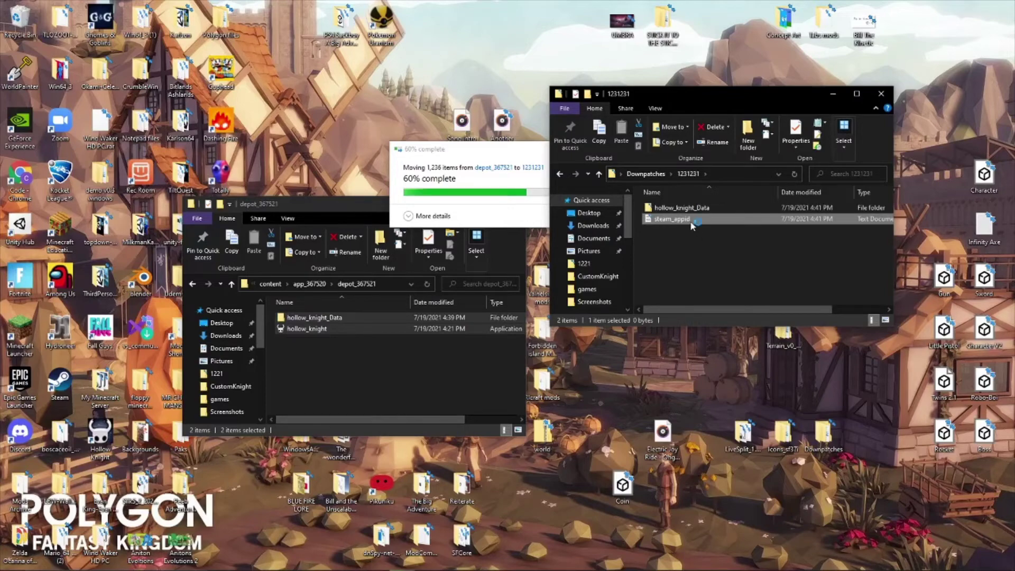
# Step: Open steam_appid in Notepad, copy the number 367520 from the guide into it, save the file and close it
pyautogui.doubleClick(671, 219)
pyautogui.click(247, 560)
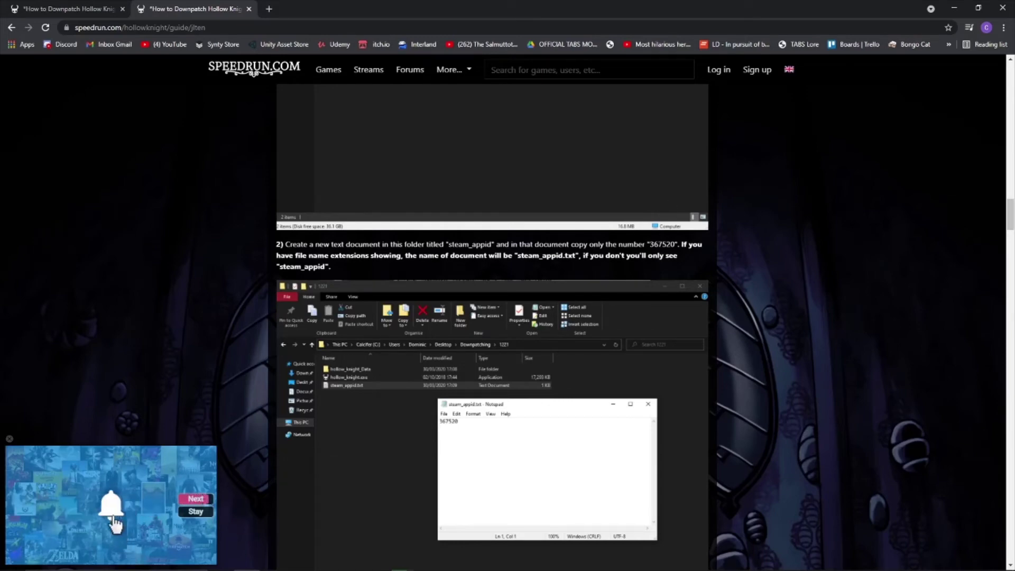
pyautogui.moveTo(649, 245); pyautogui.dragTo(675, 244)
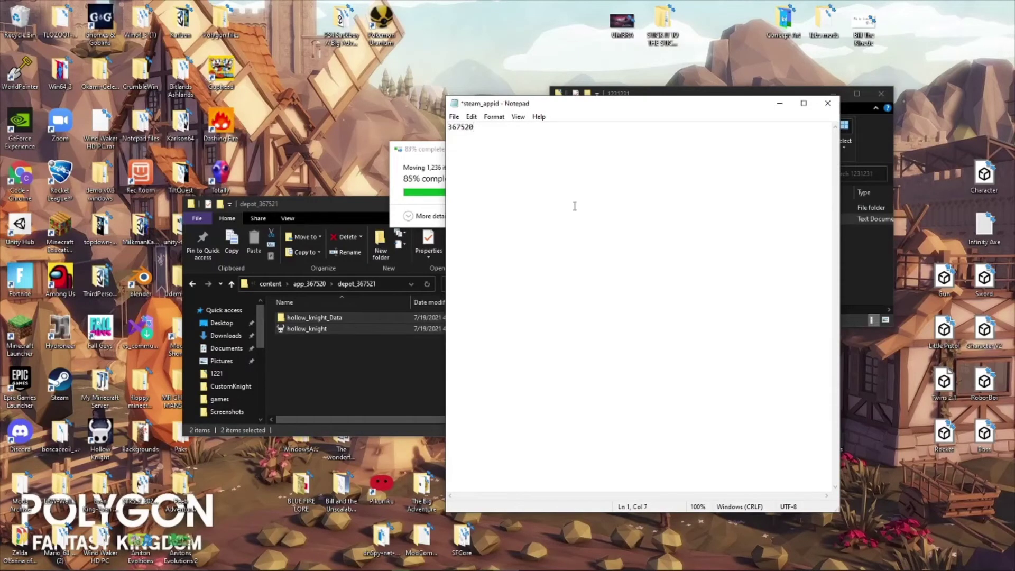
pyautogui.click(454, 118)
pyautogui.click(479, 165)
pyautogui.click(827, 101)
# Step: Launch the hollow_knight application from the 1231231 folder
pyautogui.moveTo(477, 156); pyautogui.dragTo(427, 149)
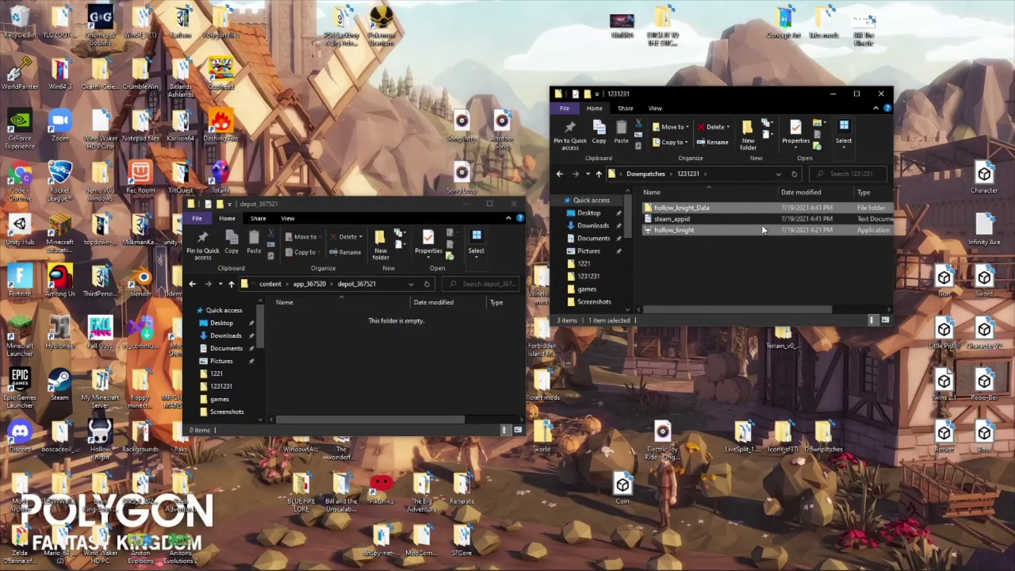
pyautogui.click(720, 273)
pyautogui.moveTo(674, 230); pyautogui.dragTo(687, 211)
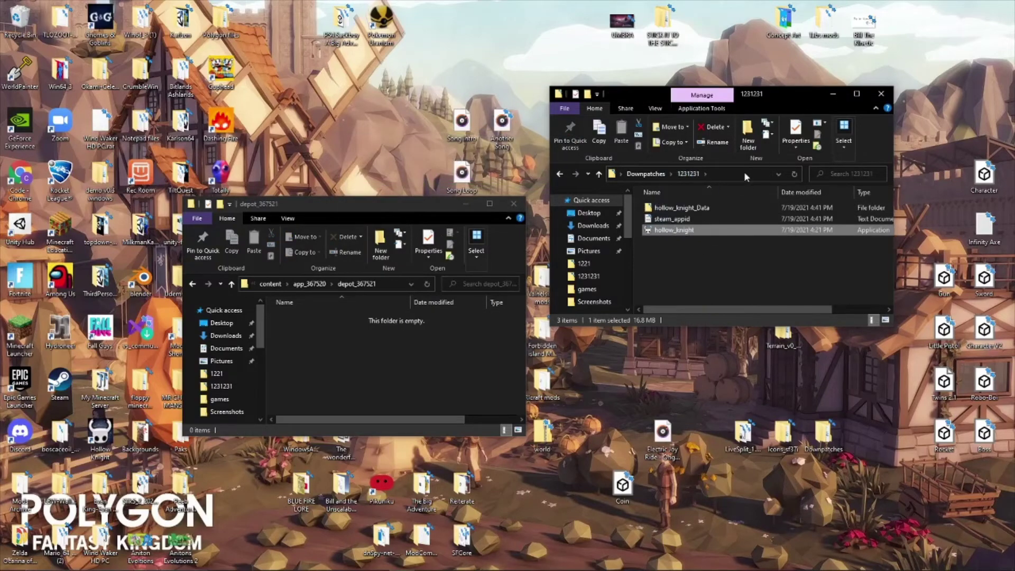
pyautogui.doubleClick(674, 230)
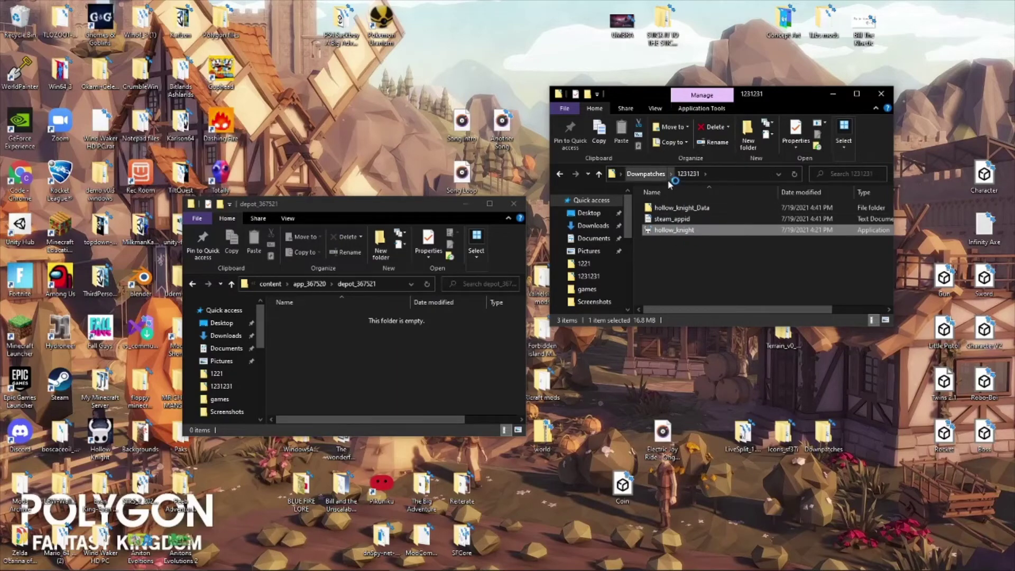